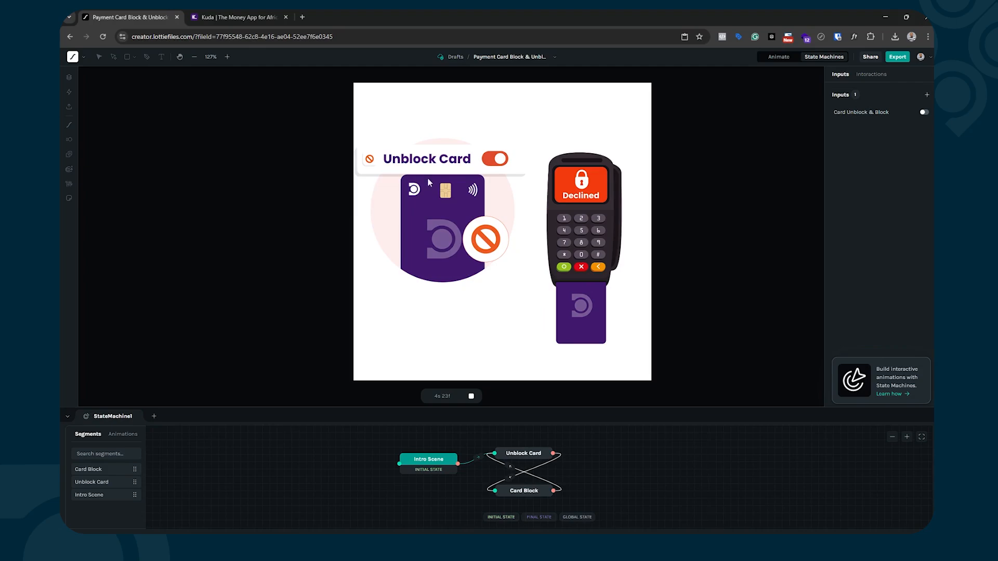
- Preview the payment card state machine and test its toggle by switching between unblocking and blocking the card
{"action": "left_click", "coordinate": [471, 396]}
{"action": "left_click", "coordinate": [501, 162]}
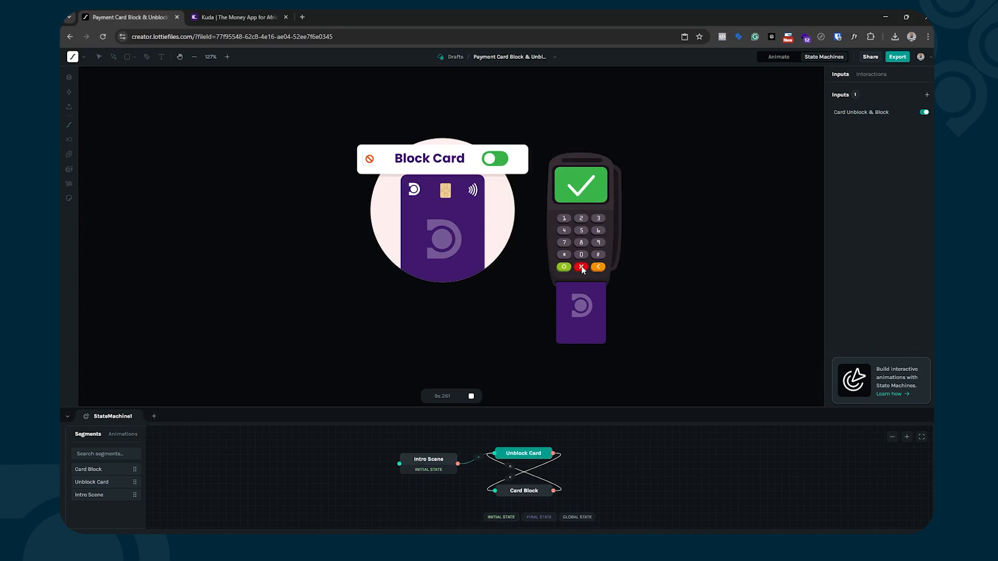
{"action": "left_click", "coordinate": [497, 160]}
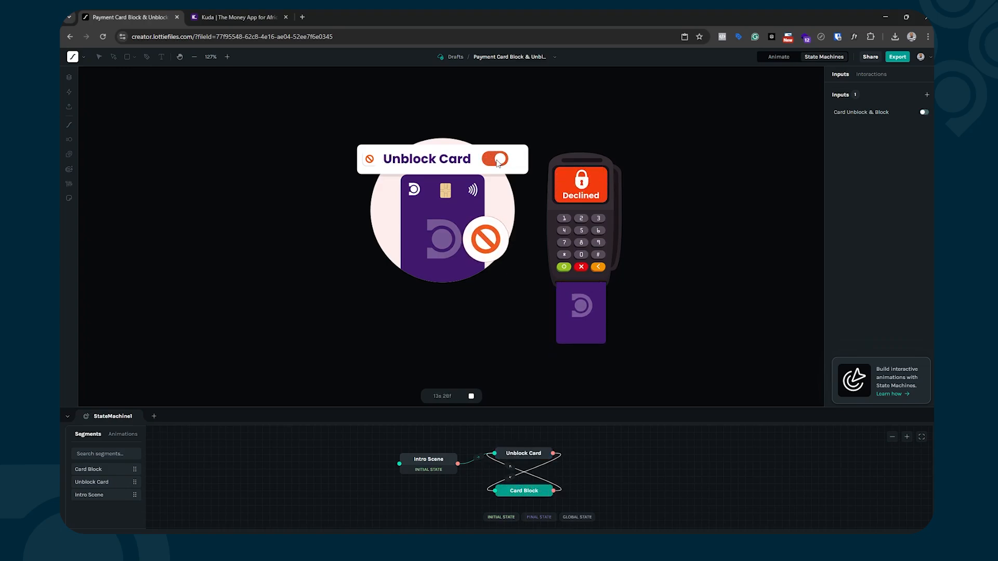
{"action": "left_click", "coordinate": [497, 160]}
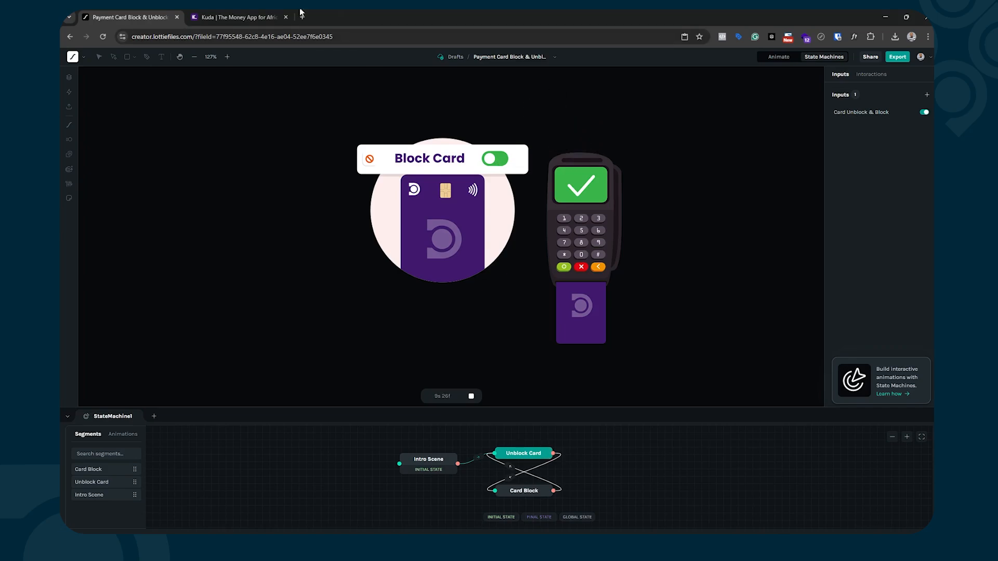
- Switch to the Kuda website, reload it and examine the Block Card animation in the "Turn off access, turn on safety" section
{"action": "left_click", "coordinate": [234, 17]}
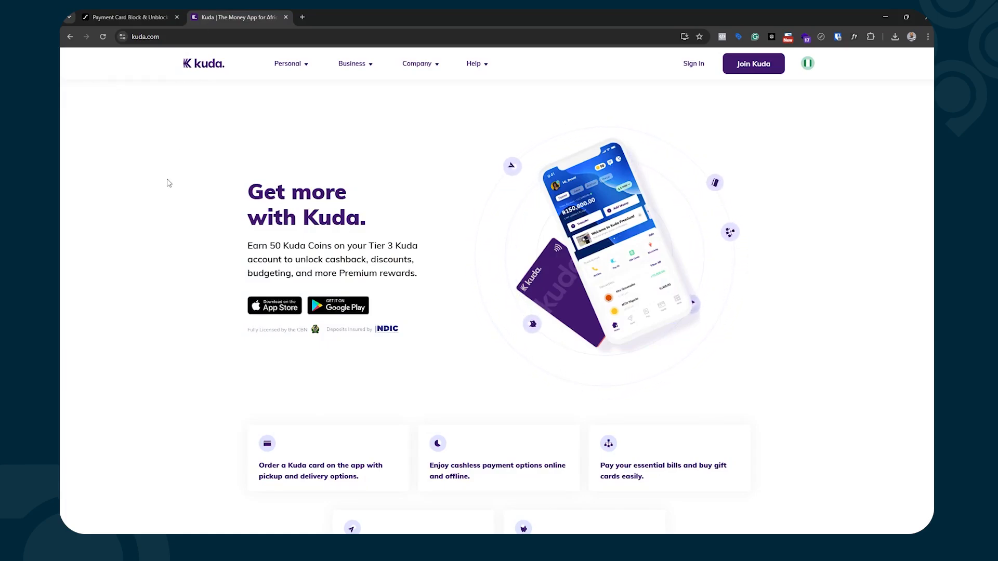
{"action": "left_click", "coordinate": [103, 36]}
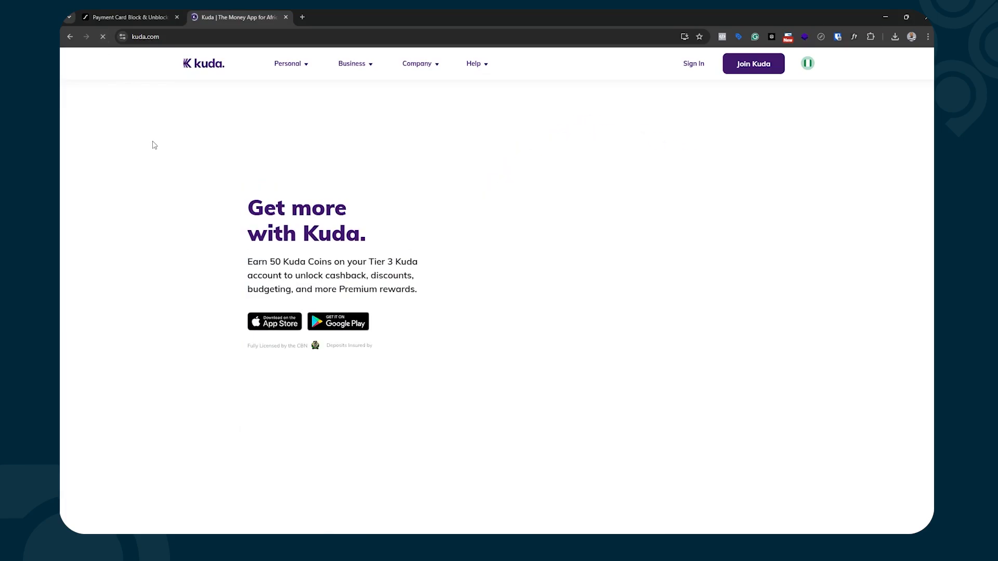
{"action": "scroll", "coordinate": [155, 147], "scroll_direction": "down", "scroll_amount": 15}
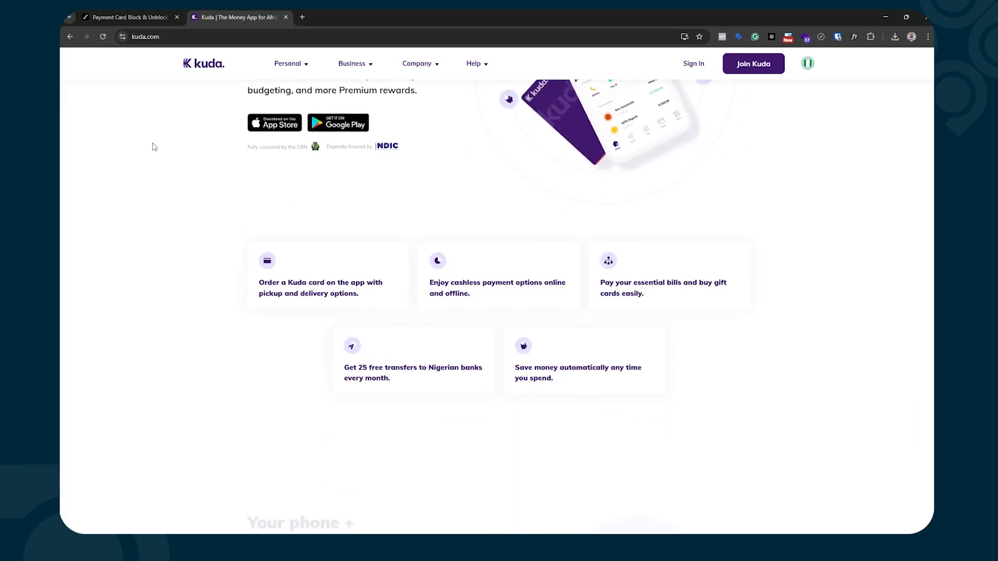
{"action": "scroll", "coordinate": [154, 147], "scroll_direction": "down", "scroll_amount": 10}
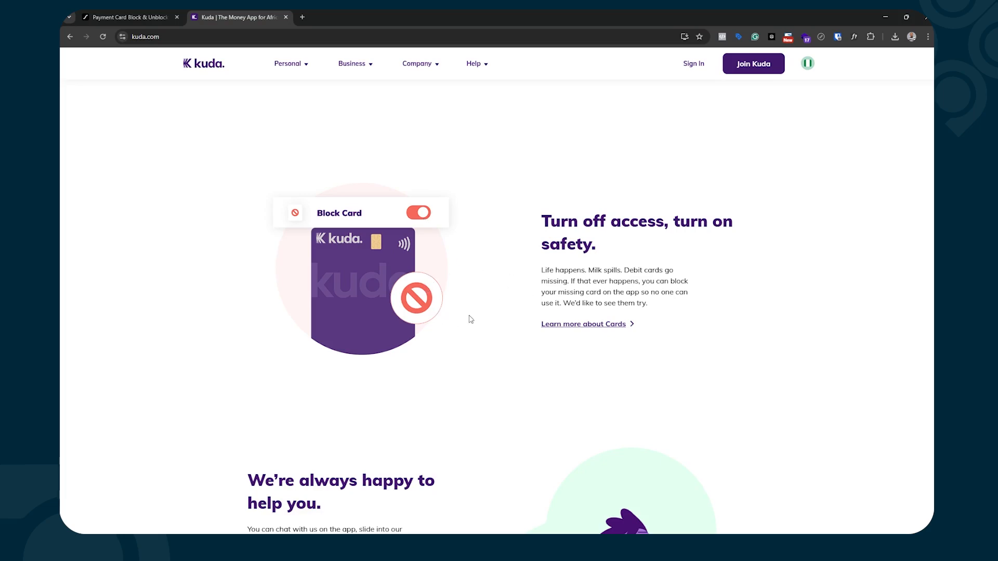
- Return to Lottie Creator and compare the state machine preview with Kuda's Block Card animation, unblocking the card in the preview
{"action": "left_click", "coordinate": [135, 18]}
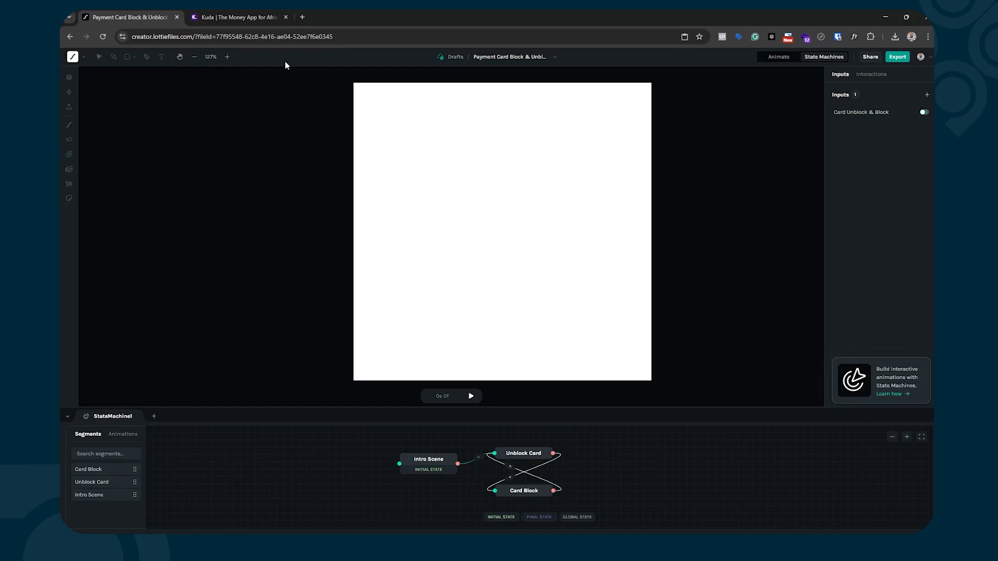
{"action": "left_click", "coordinate": [471, 397]}
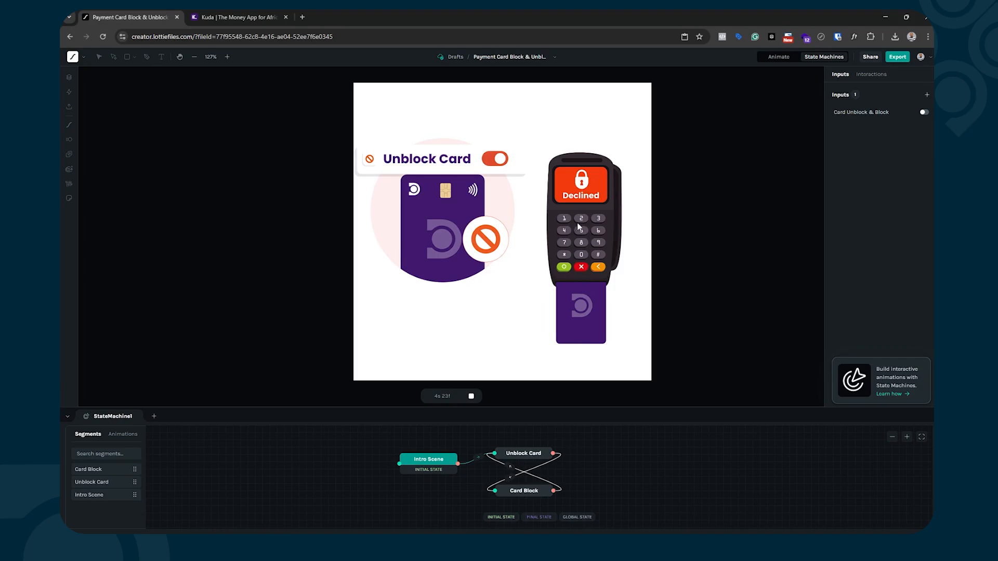
{"action": "left_click", "coordinate": [236, 17]}
{"action": "mouse_move", "coordinate": [289, 63]}
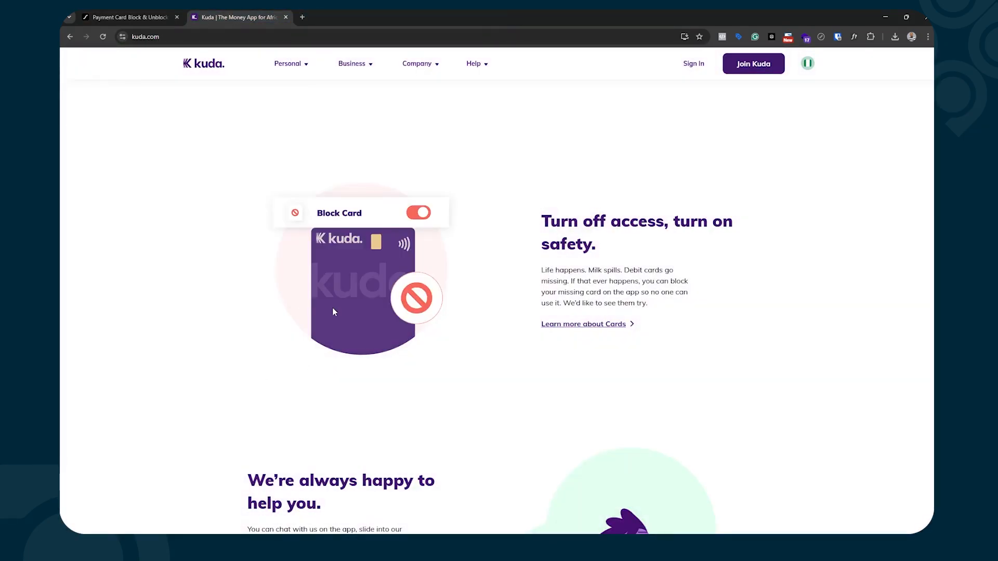
{"action": "left_click", "coordinate": [130, 18]}
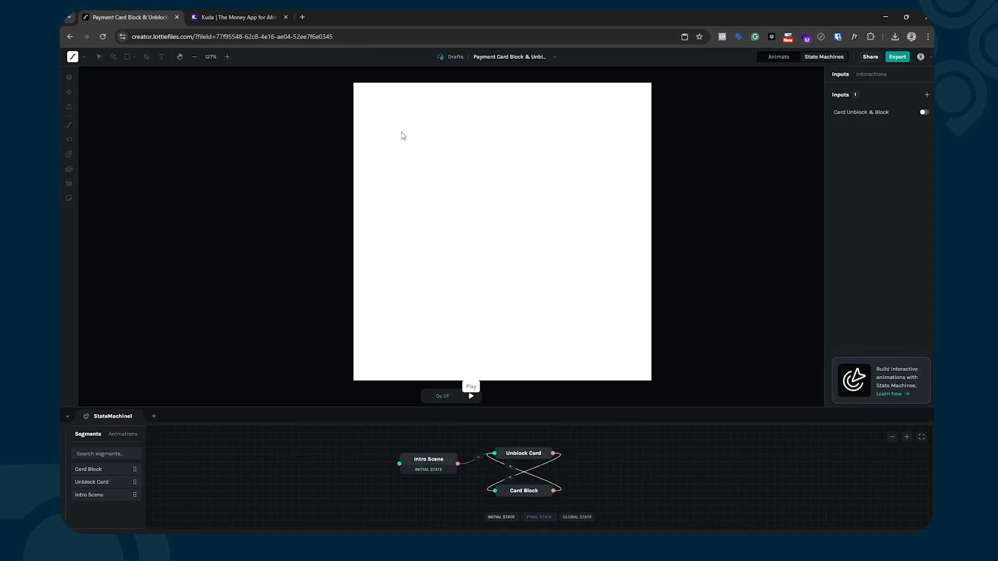
{"action": "left_click", "coordinate": [471, 397]}
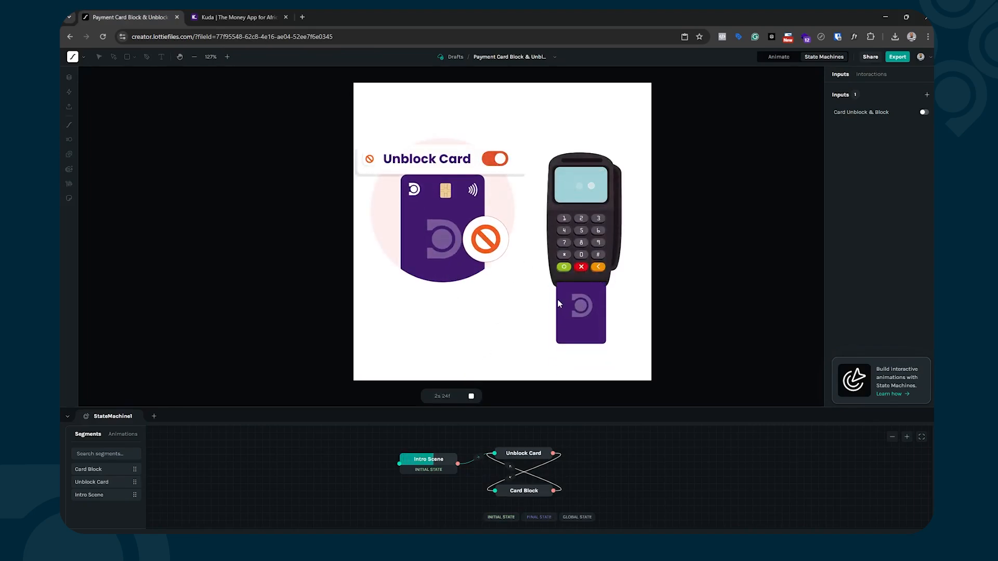
{"action": "left_click", "coordinate": [501, 161]}
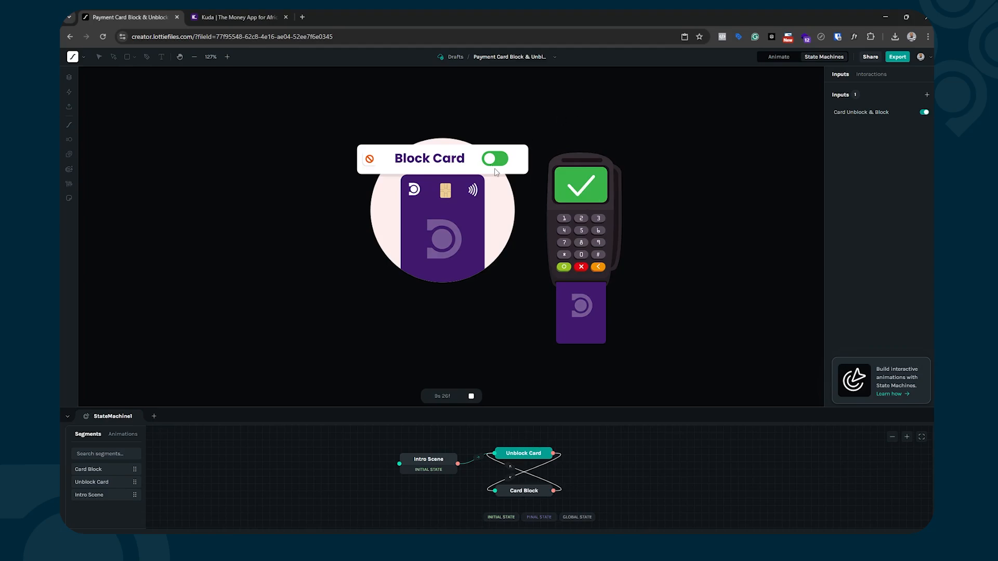
- Switch to After Effects and scrub through the Card Blocking Animation composition to 0:00:12:23
{"action": "left_click", "coordinate": [260, 15]}
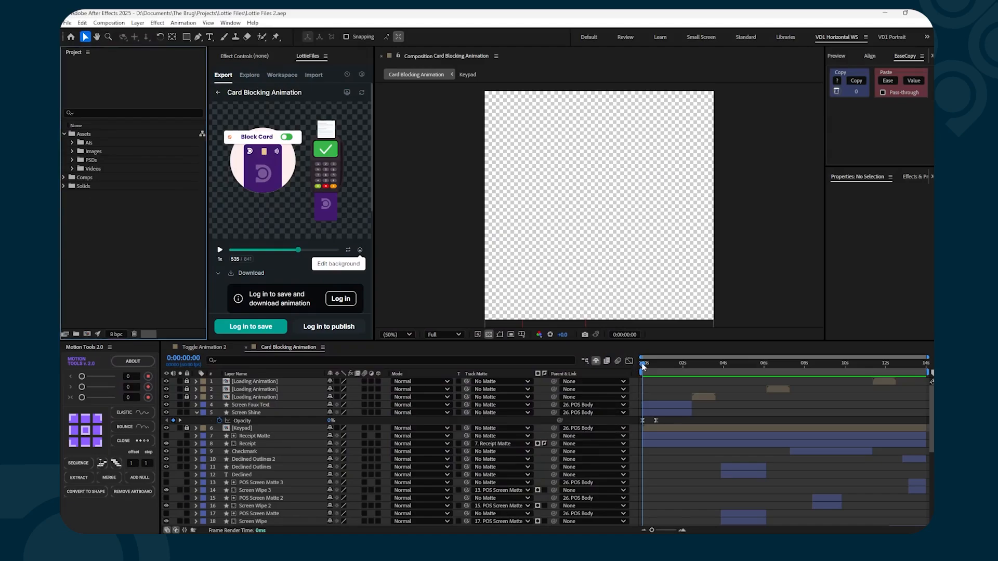
{"action": "left_click_drag", "start_coordinate": [643, 367], "coordinate": [892, 386]}
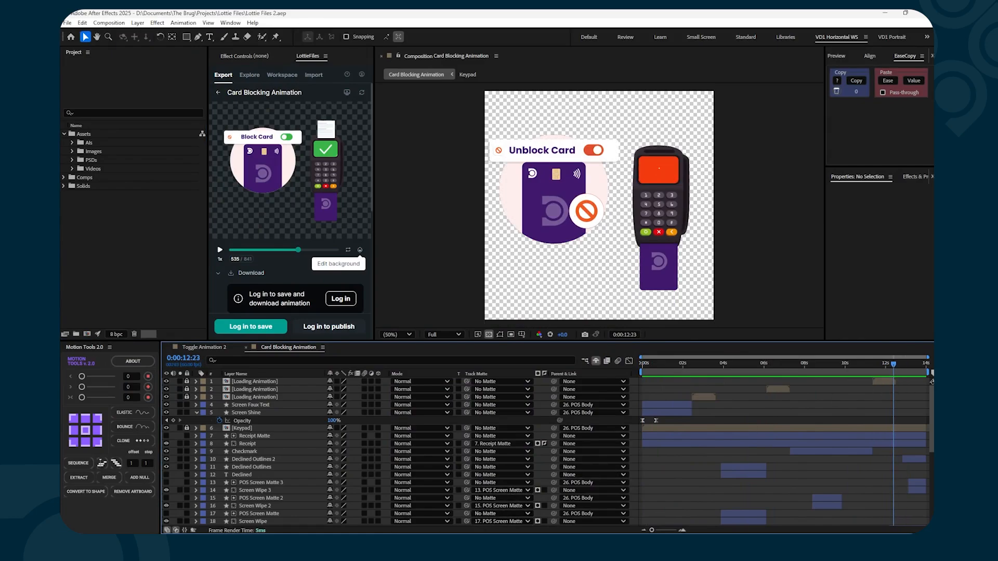
- Switch back to Lottie Creator and show the Main Scene's segments in Animate mode
{"action": "left_click", "coordinate": [379, 544]}
{"action": "left_click", "coordinate": [360, 503]}
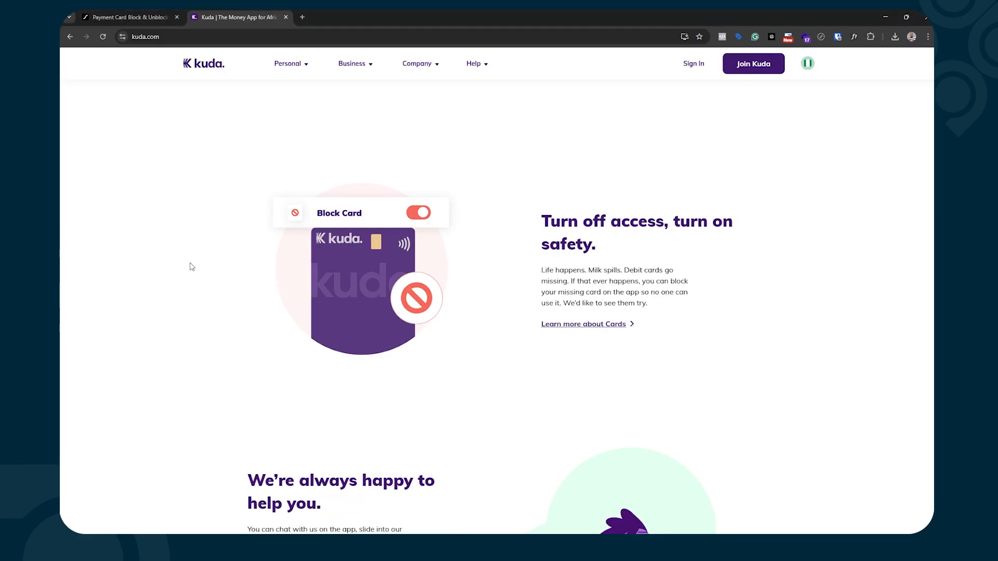
{"action": "left_click", "coordinate": [103, 13]}
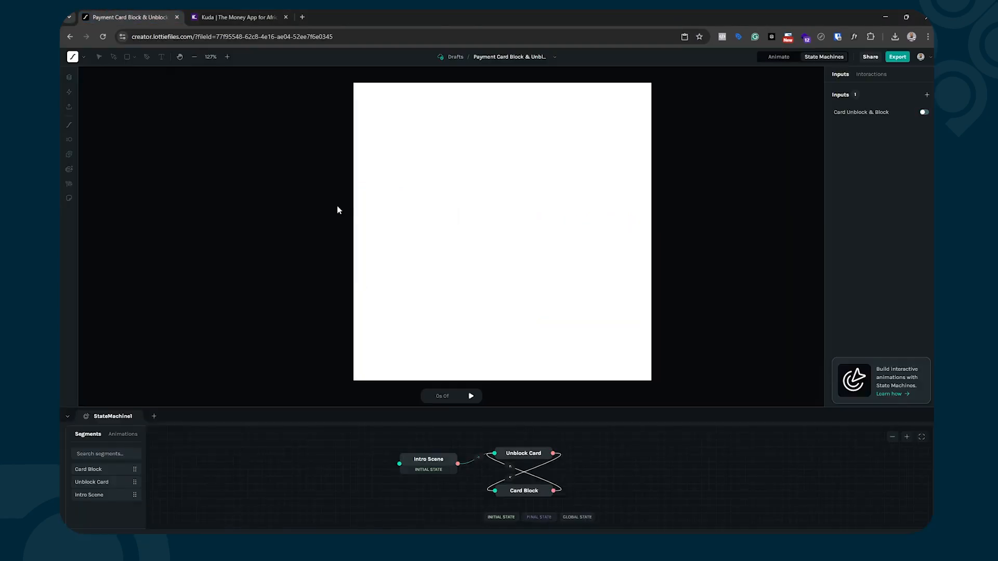
{"action": "left_click", "coordinate": [778, 57]}
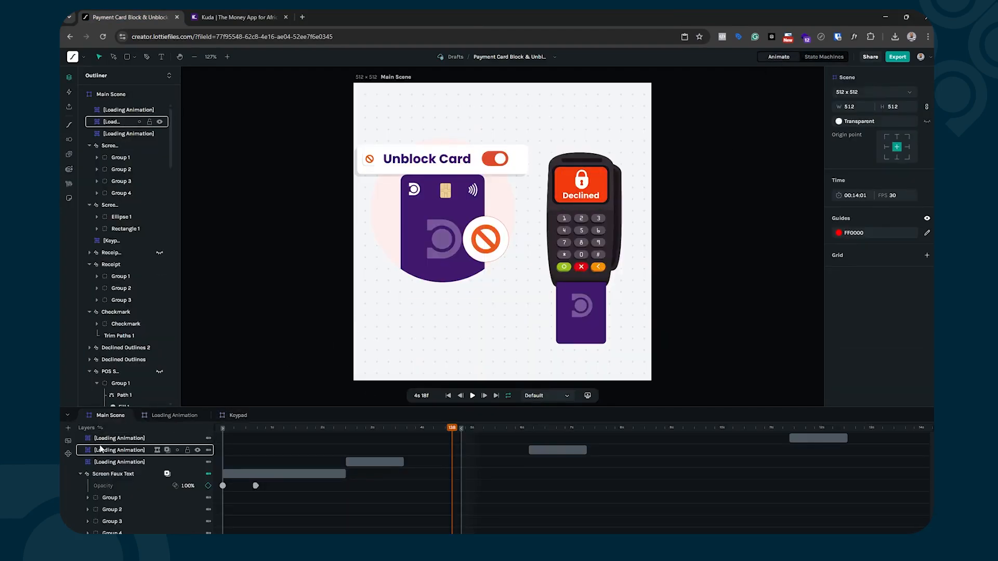
{"action": "left_click", "coordinate": [69, 441]}
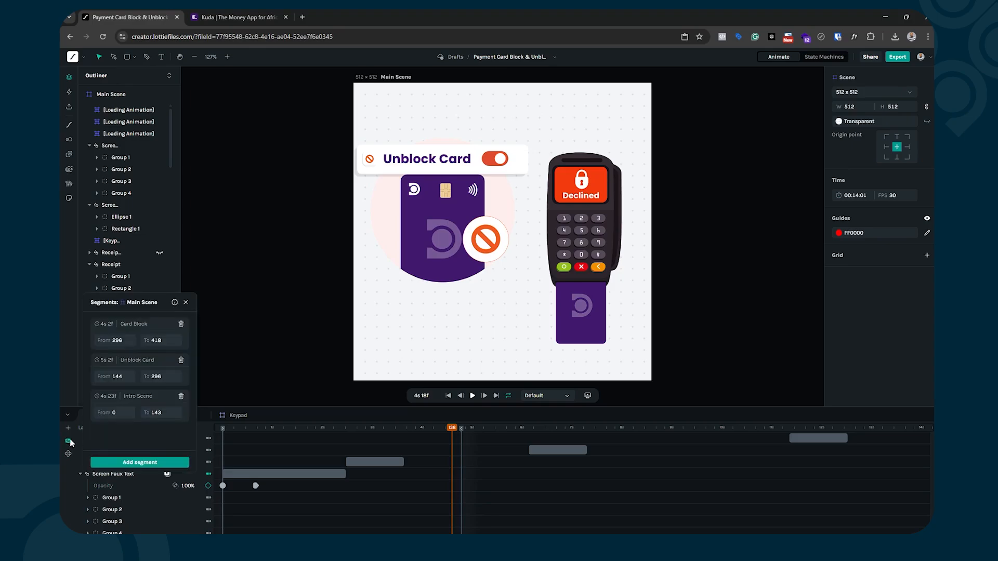
- Play back the Intro Scene, Unblock Card and Card Block segments to review their frame ranges, and stop playback
{"action": "left_click", "coordinate": [146, 397]}
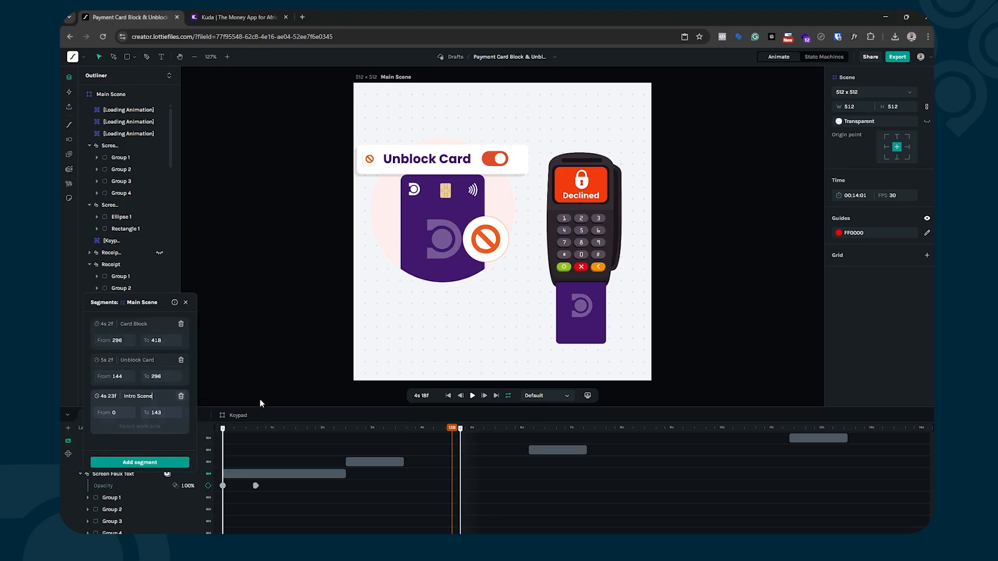
{"action": "left_click", "coordinate": [472, 396]}
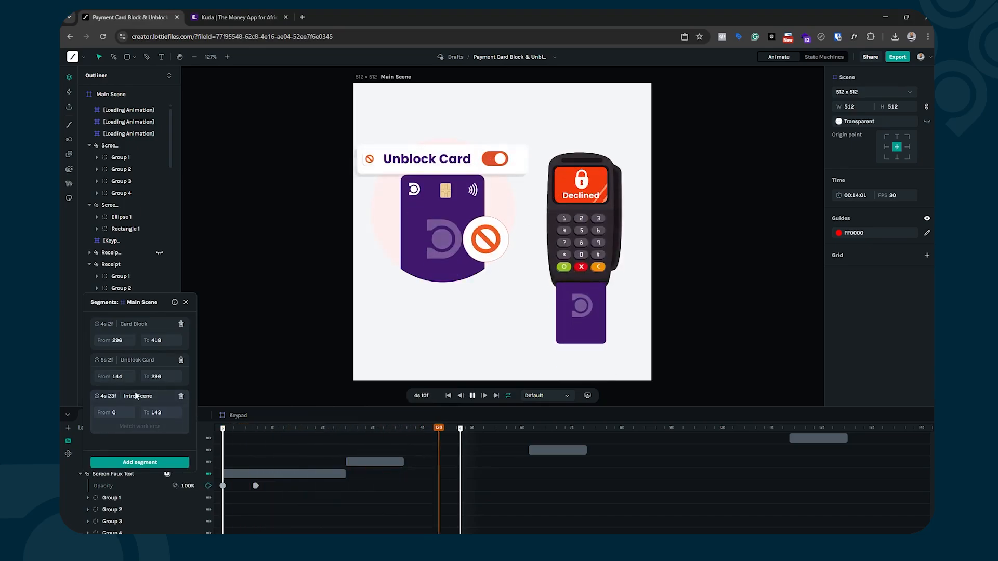
{"action": "left_click", "coordinate": [126, 362]}
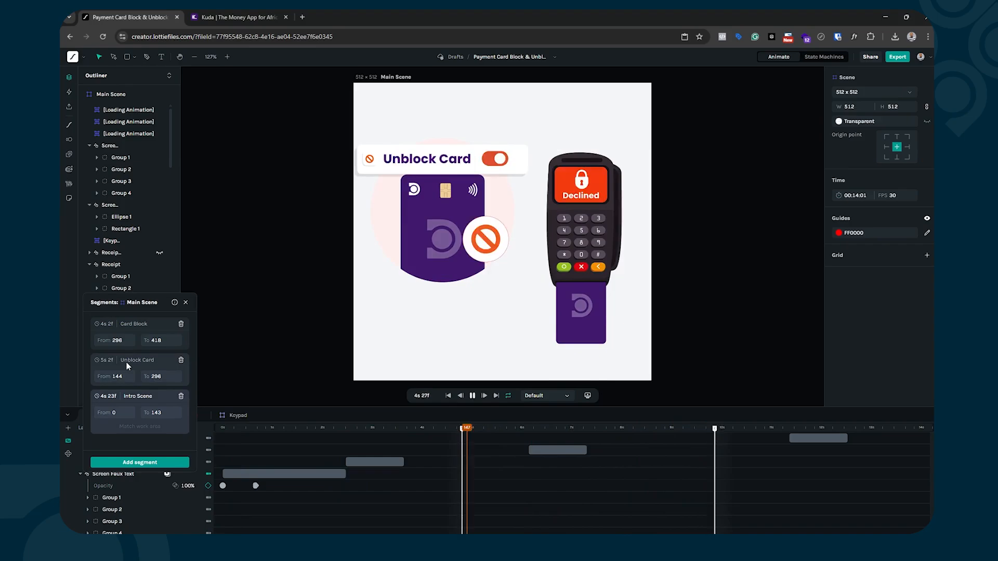
{"action": "left_click", "coordinate": [139, 325]}
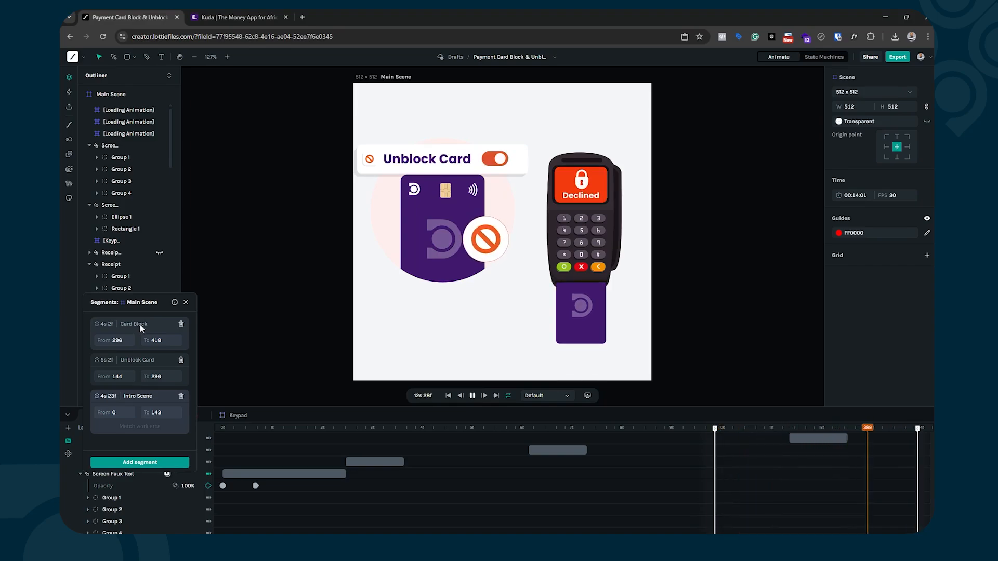
{"action": "left_click", "coordinate": [472, 396]}
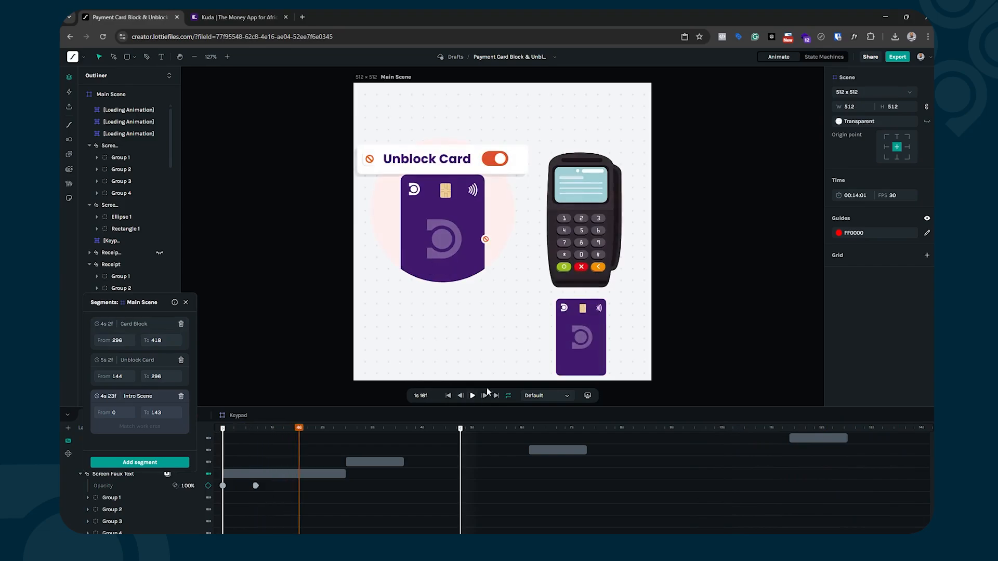
- Create a second state machine and add the Intro Scene segment as its initial state, keeping the default state properties
{"action": "left_click", "coordinate": [824, 57]}
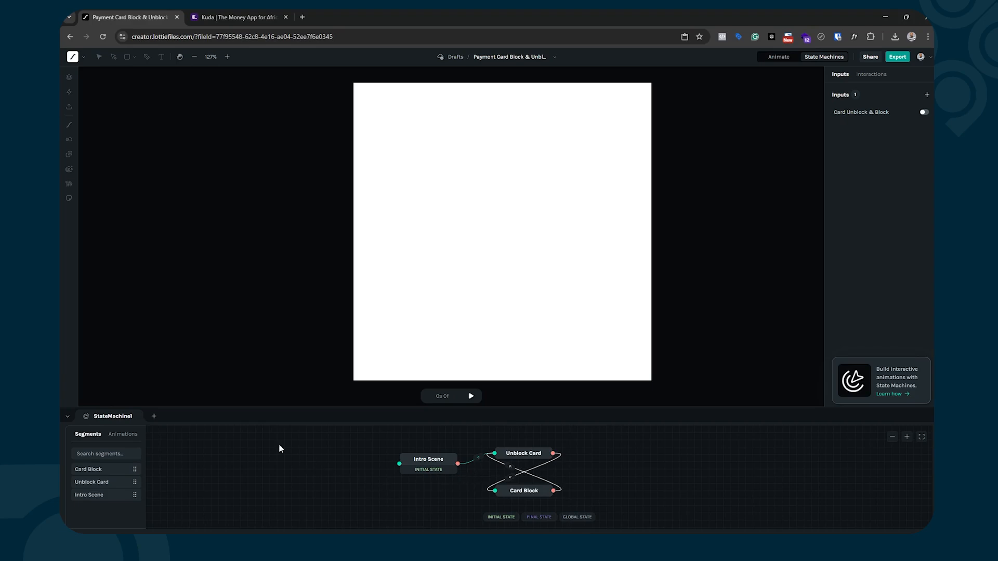
{"action": "left_click", "coordinate": [153, 418]}
{"action": "left_click", "coordinate": [181, 418]}
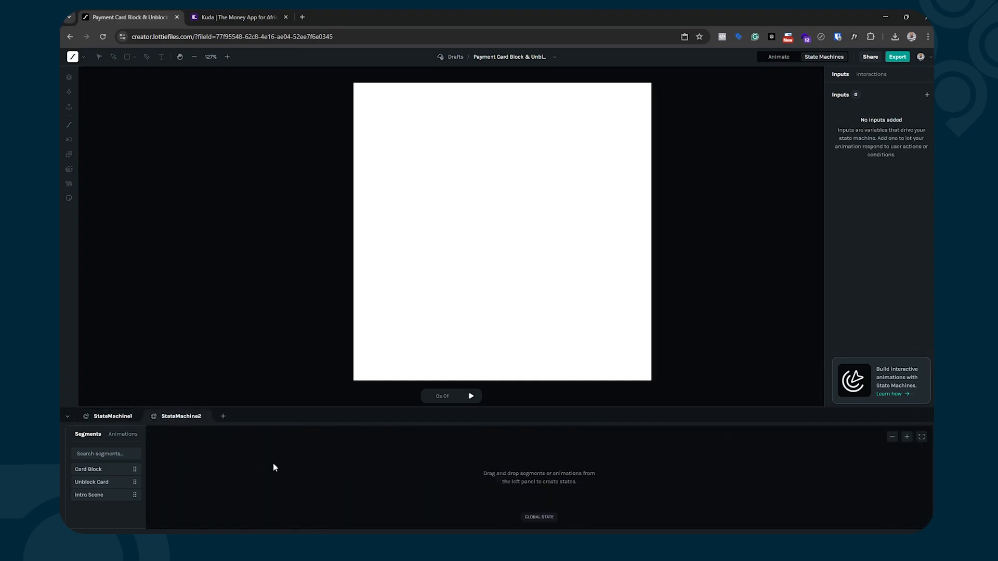
{"action": "left_click_drag", "start_coordinate": [80, 494], "coordinate": [435, 482]}
{"action": "left_click", "coordinate": [425, 470]}
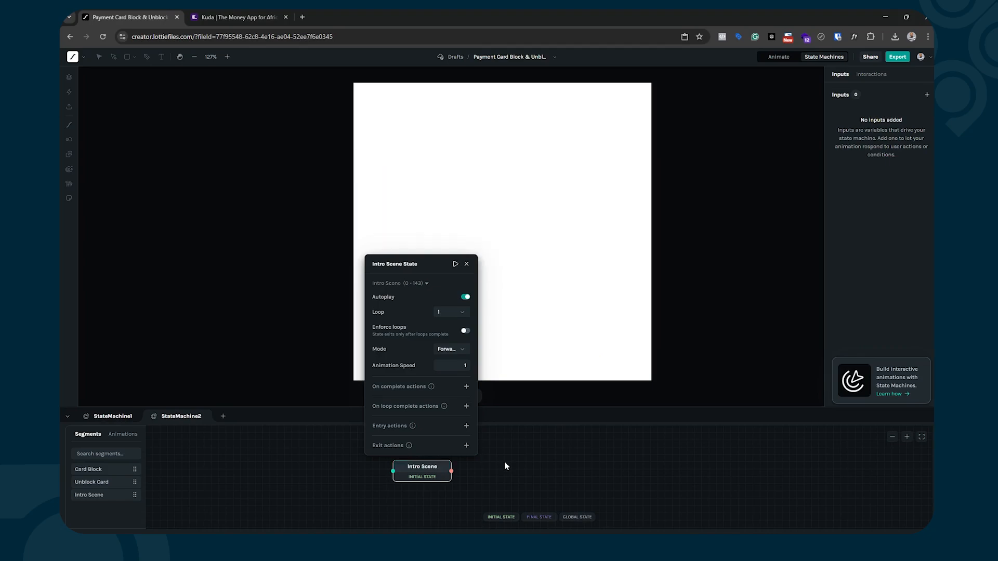
{"action": "left_click", "coordinate": [467, 264]}
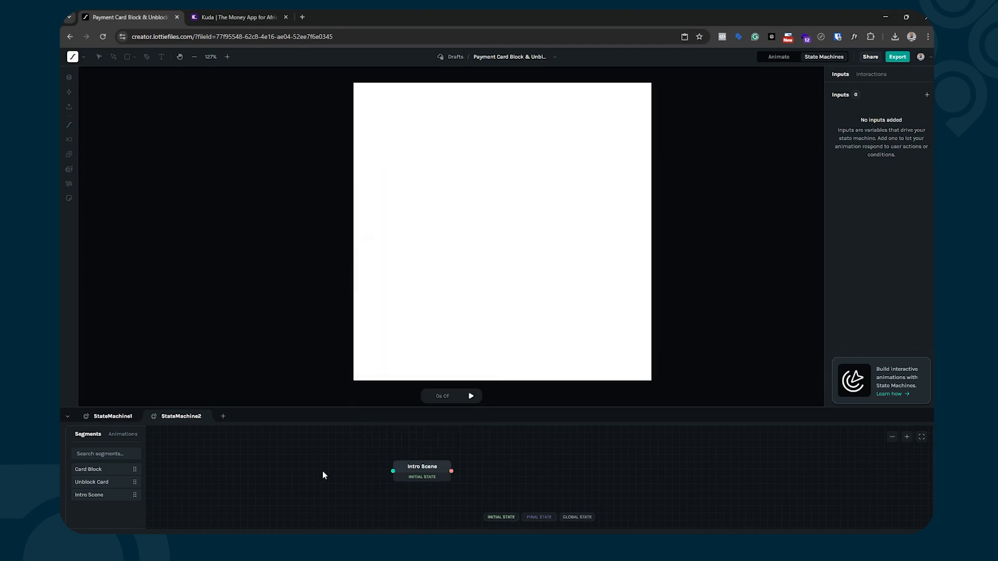
- Add the Unblock Card segment as a state beside Intro Scene and preview the Intro Scene state
{"action": "left_click_drag", "start_coordinate": [98, 479], "coordinate": [513, 464]}
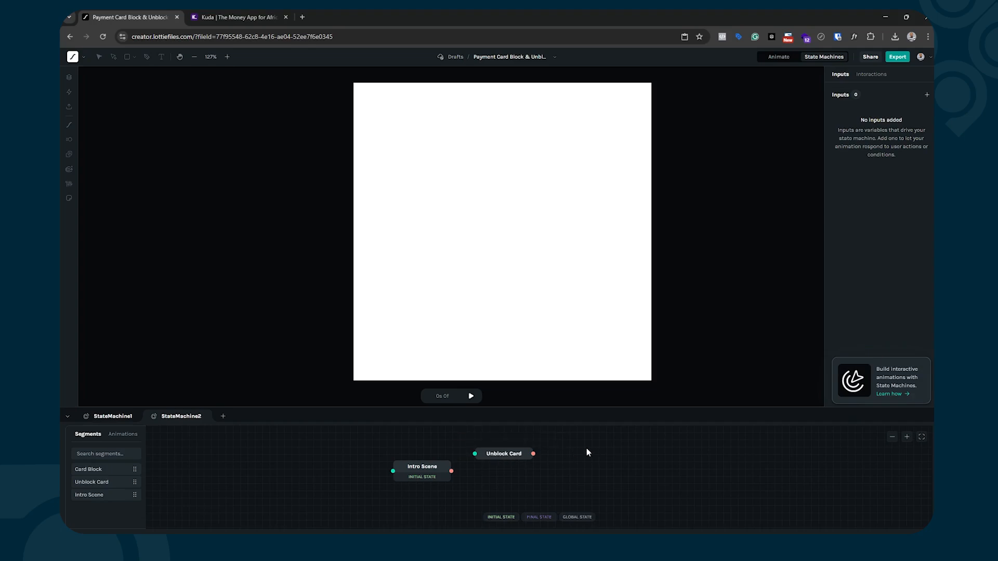
{"action": "left_click", "coordinate": [429, 463]}
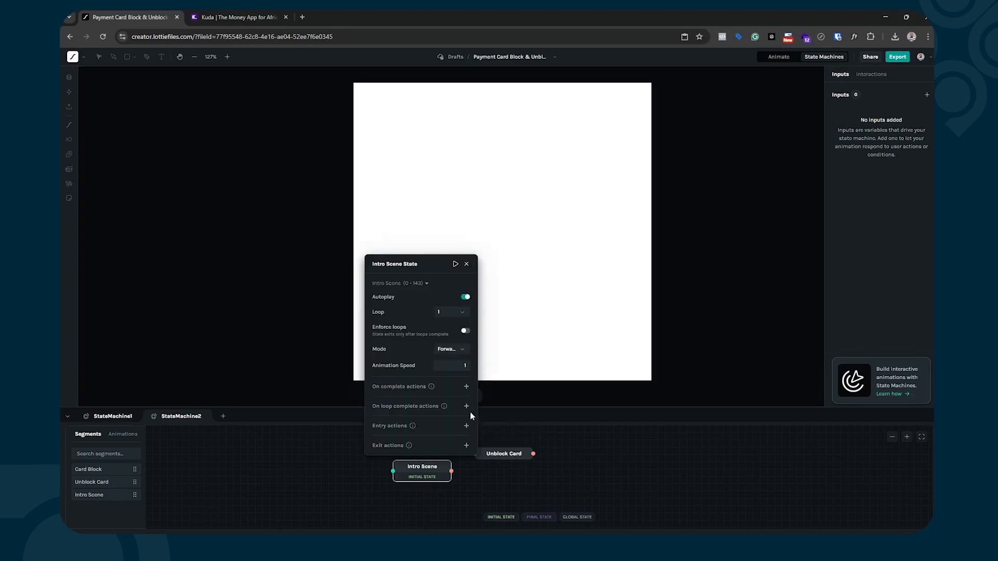
{"action": "left_click", "coordinate": [456, 265]}
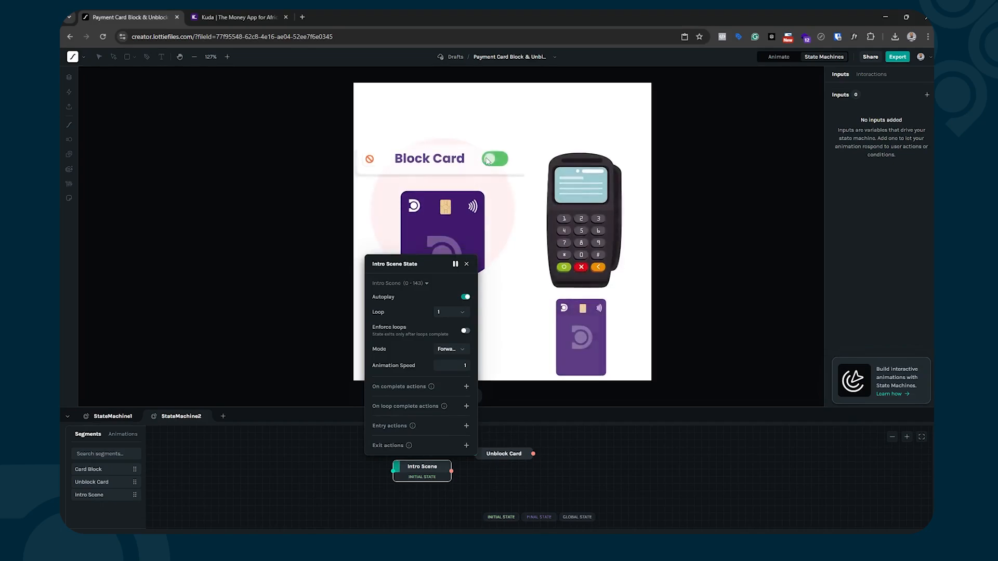
{"action": "left_click", "coordinate": [597, 445]}
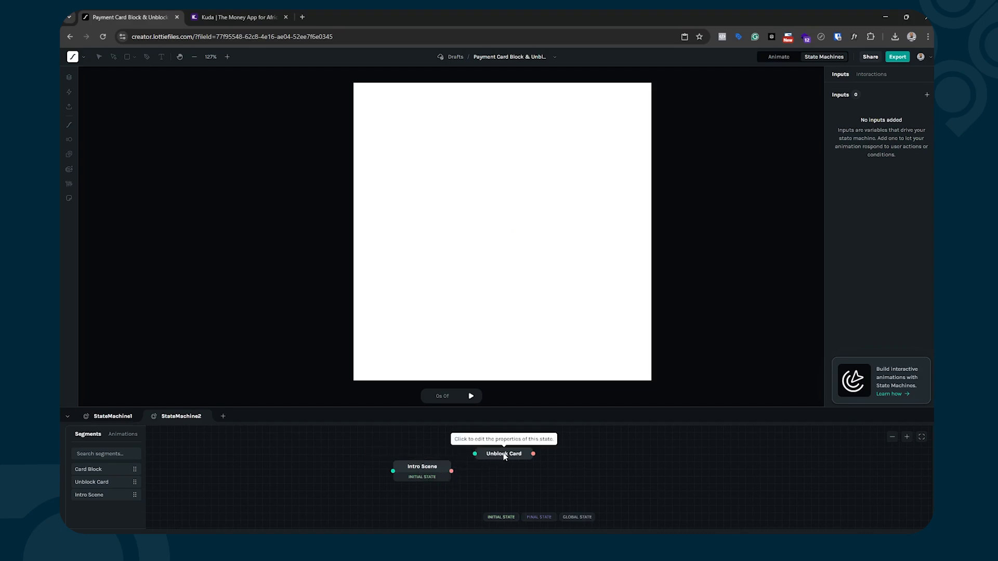
- Add a Boolean input named "Card Unblock & Block Toggle" with its default off
{"action": "left_click", "coordinate": [927, 96]}
{"action": "left_click", "coordinate": [782, 110]}
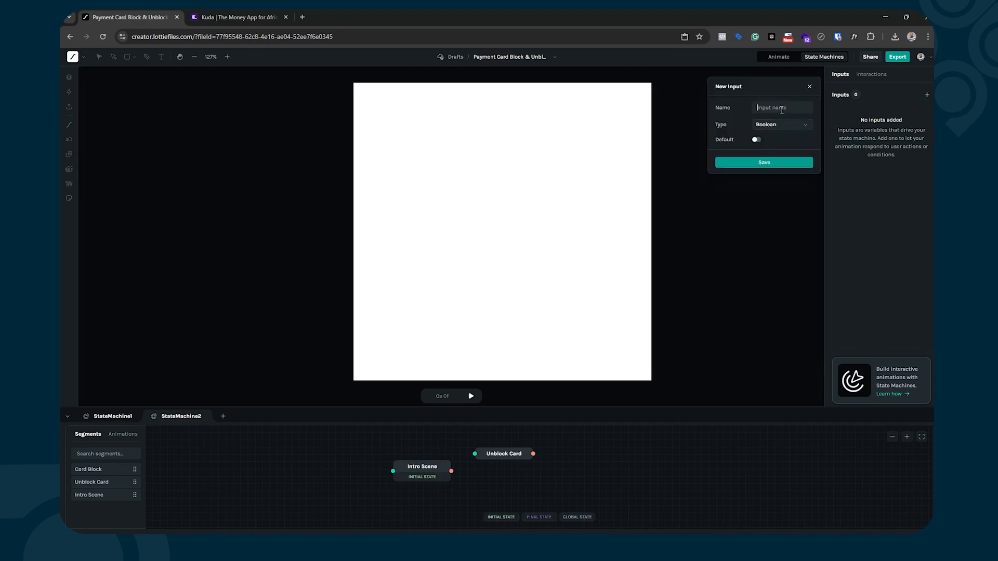
{"action": "type", "text": "Card"}
{"action": "type", "text": " U"}
{"action": "type", "text": "nblock"}
{"action": "type", "text": " &"}
{"action": "type", "text": " Block"}
{"action": "type", "text": " Tog"}
{"action": "type", "text": "gle"}
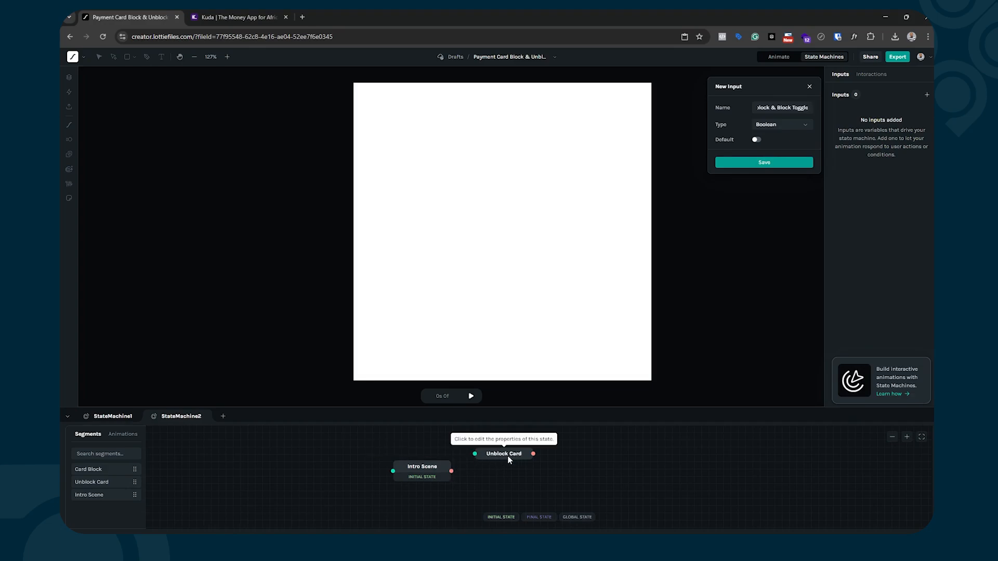
{"action": "left_click", "coordinate": [785, 165]}
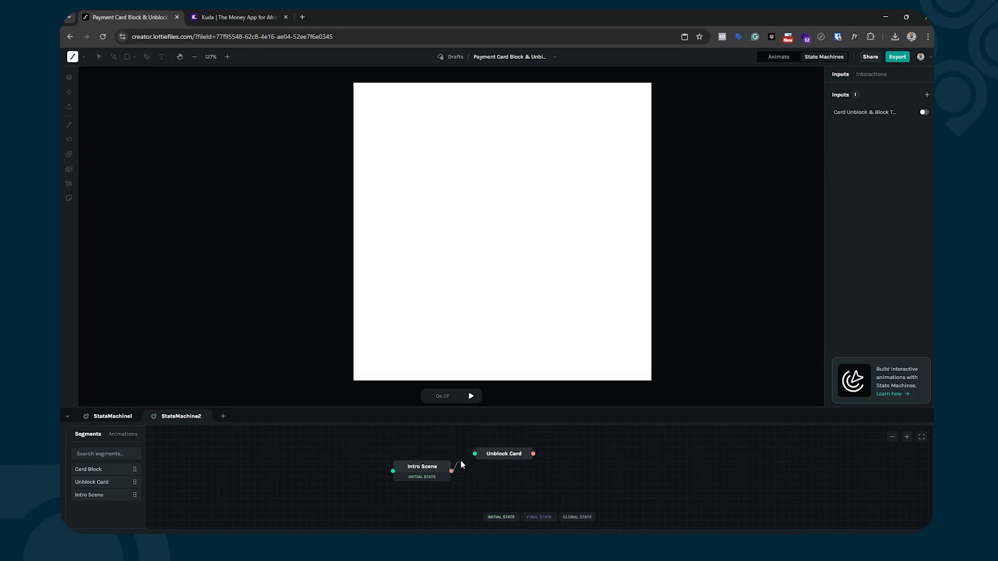
- Connect Intro Scene to Unblock Card on the condition Card Unblock & Block Toggle = True, and test it by switching the input on during playback
{"action": "left_click_drag", "start_coordinate": [451, 471], "coordinate": [513, 455]}
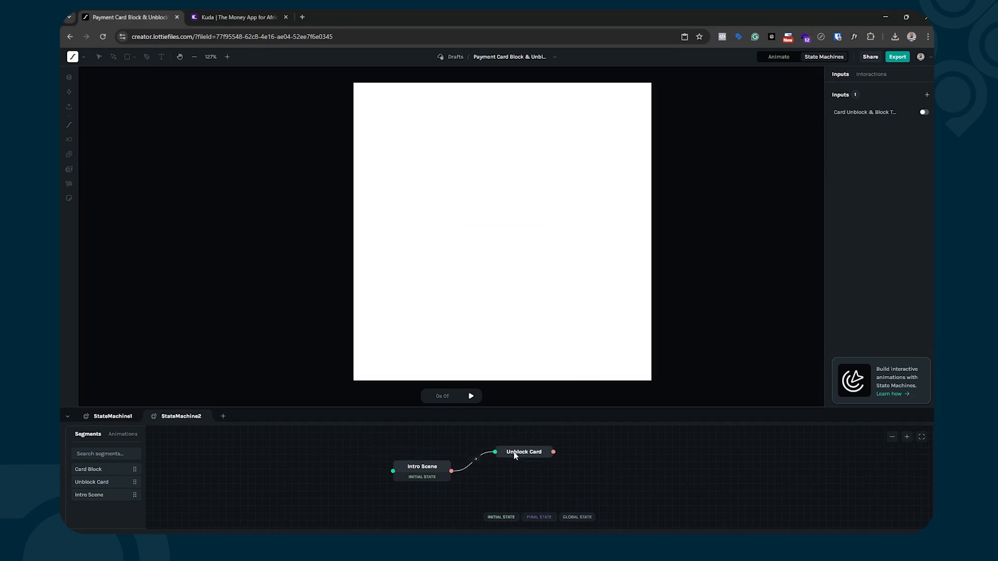
{"action": "left_click", "coordinate": [467, 468]}
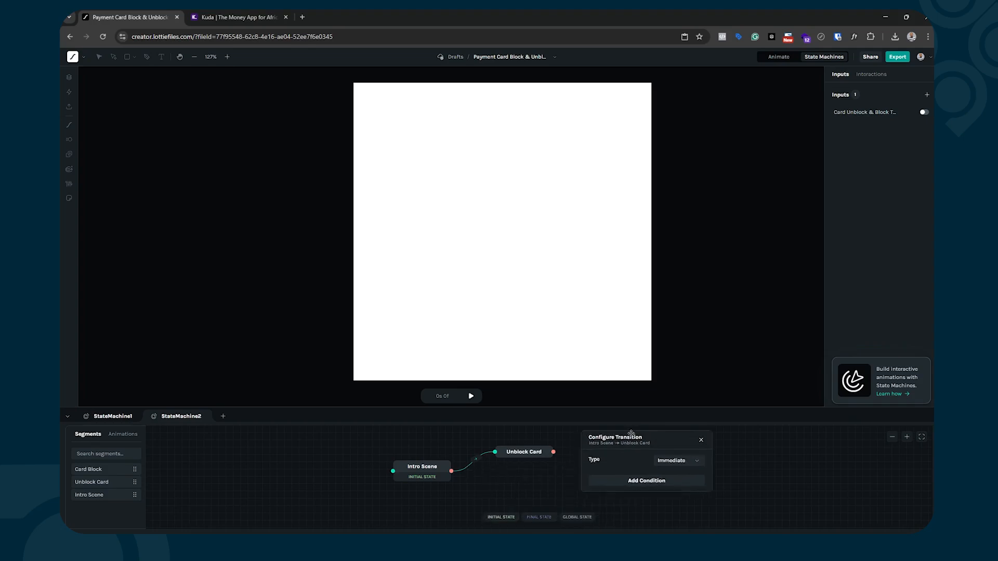
{"action": "left_click", "coordinate": [653, 474]}
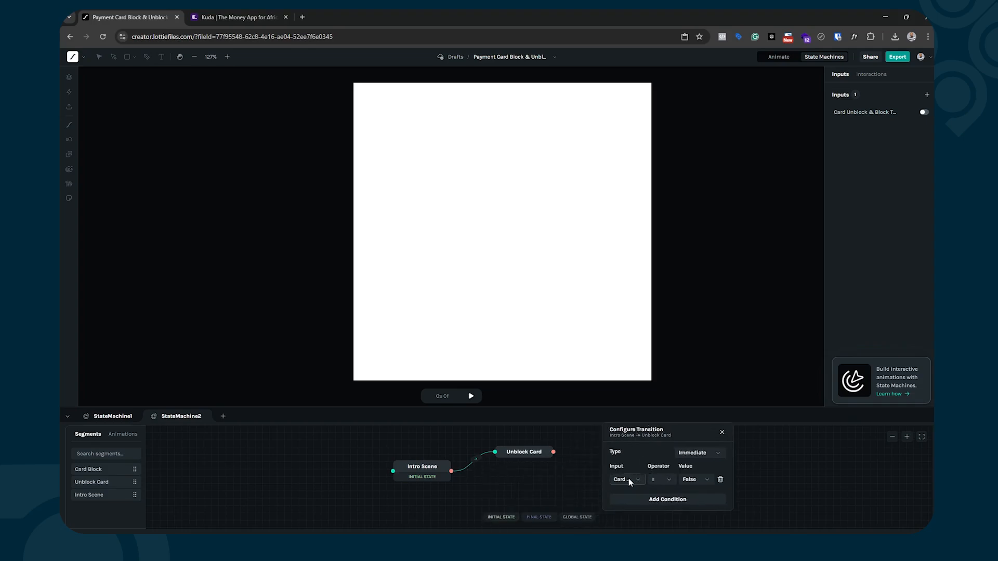
{"action": "left_click", "coordinate": [629, 478]}
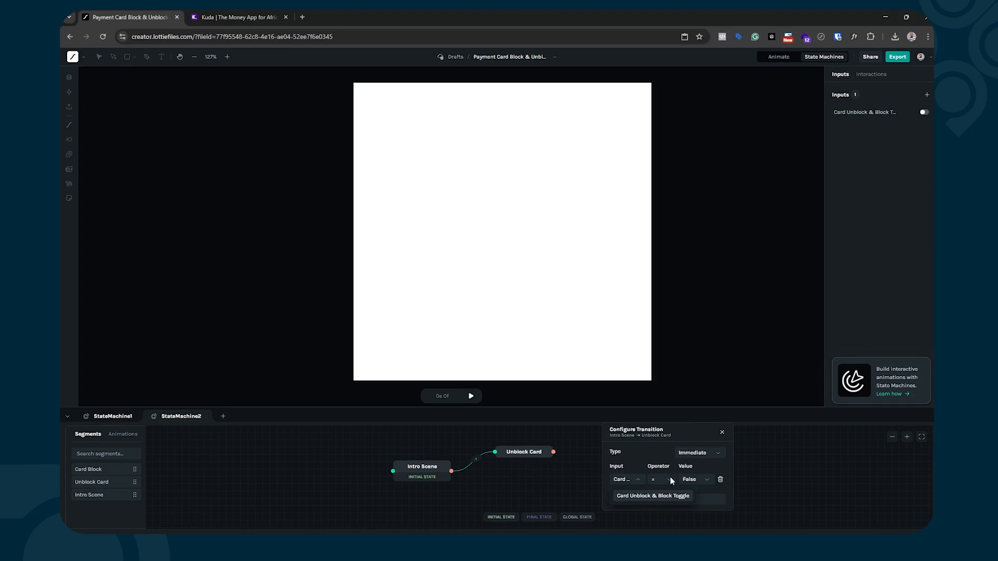
{"action": "left_click", "coordinate": [692, 483]}
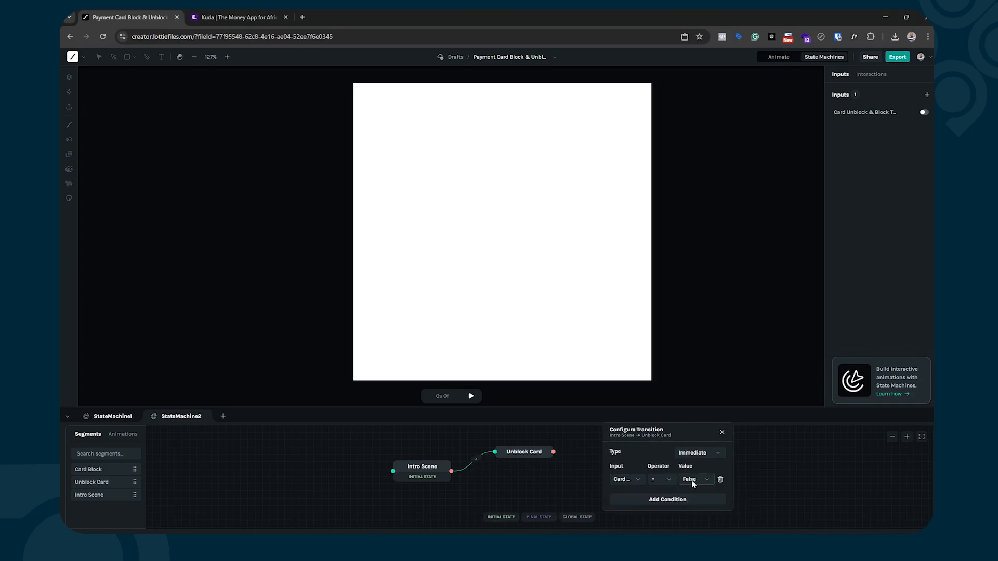
{"action": "left_click", "coordinate": [692, 483]}
{"action": "left_click", "coordinate": [693, 496]}
{"action": "left_click", "coordinate": [723, 432]}
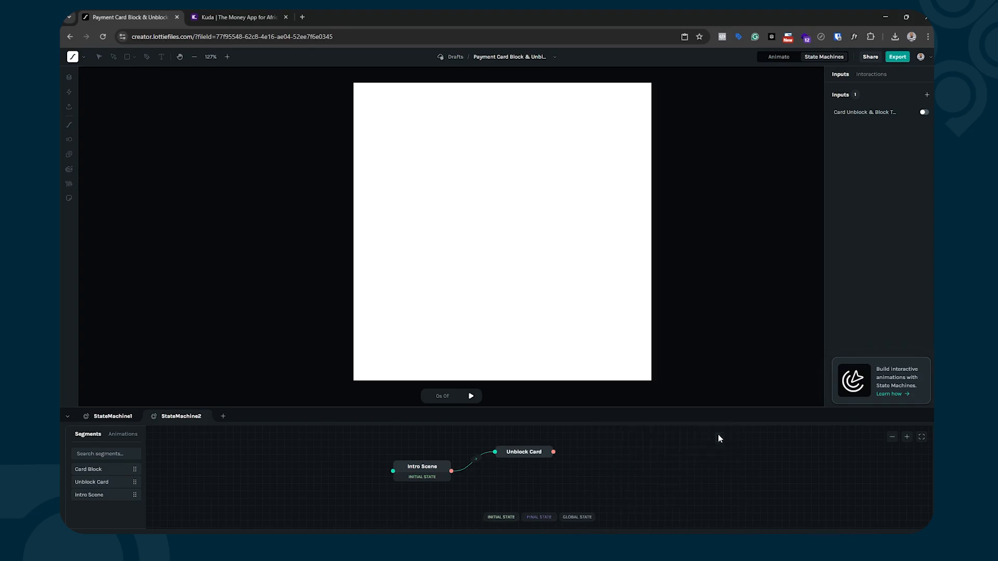
{"action": "left_click", "coordinate": [472, 396]}
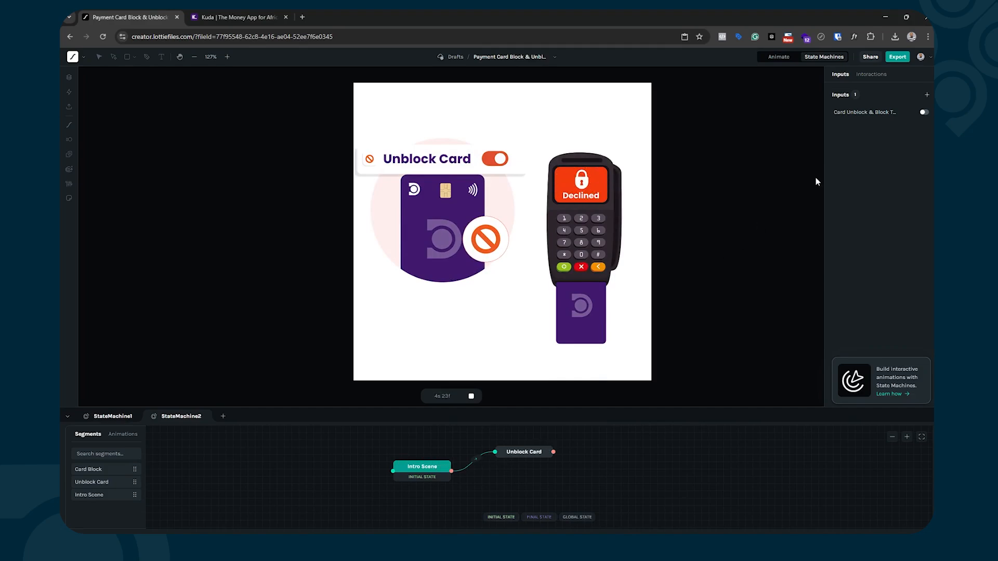
{"action": "left_click", "coordinate": [924, 112]}
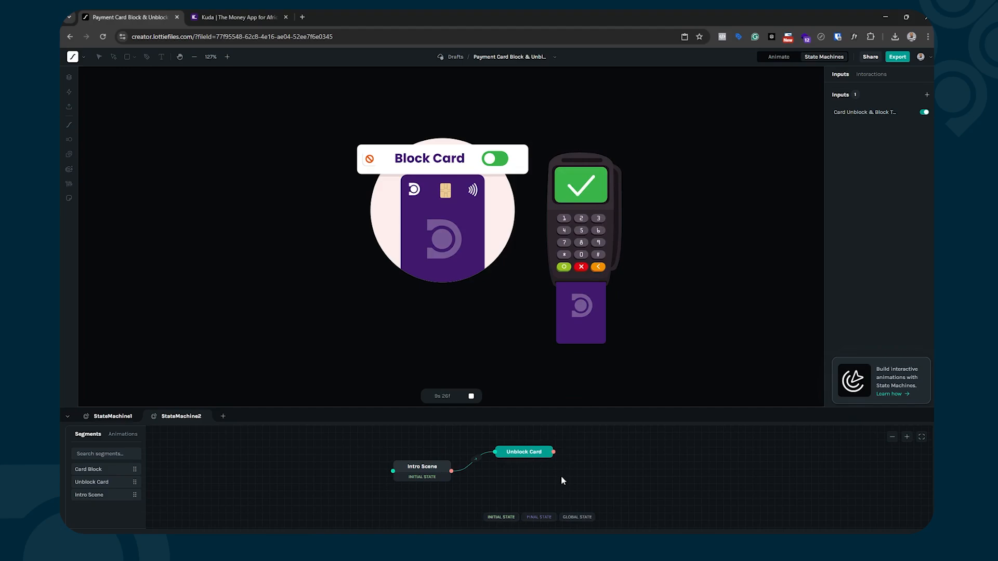
- Enable Enforce loops on the Intro Scene state, play the state machine again and review the state's properties
{"action": "left_click", "coordinate": [438, 466]}
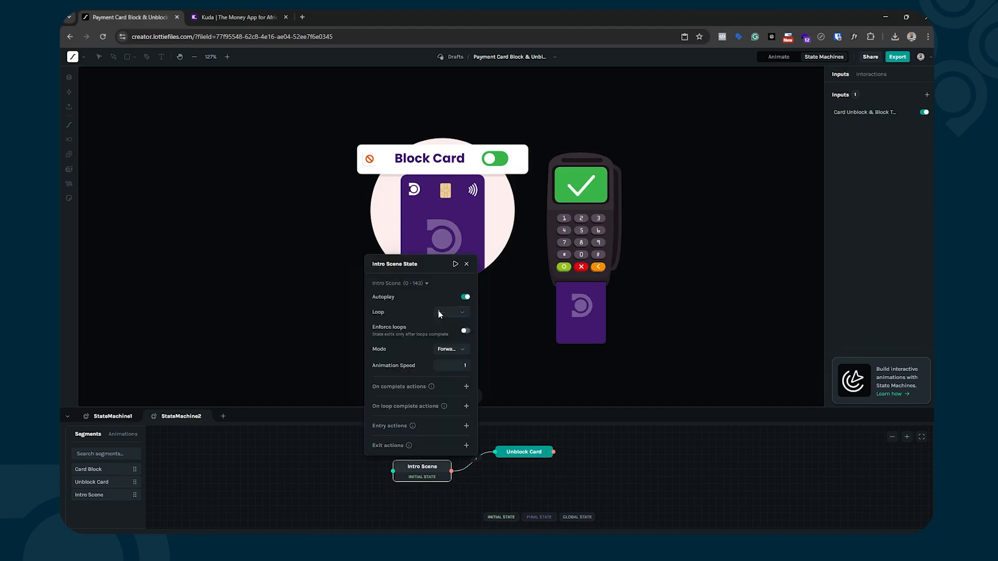
{"action": "left_click", "coordinate": [465, 330]}
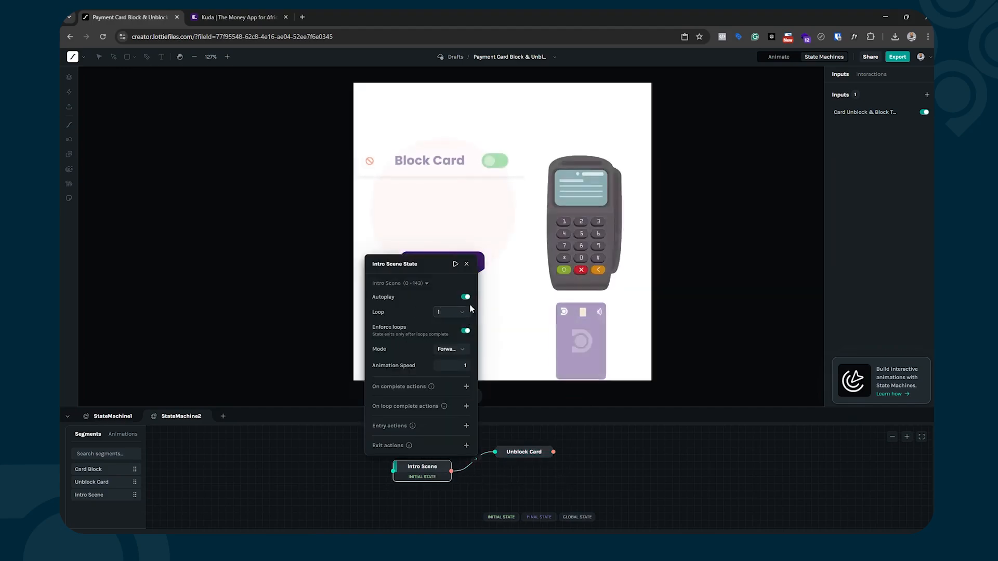
{"action": "left_click", "coordinate": [466, 266]}
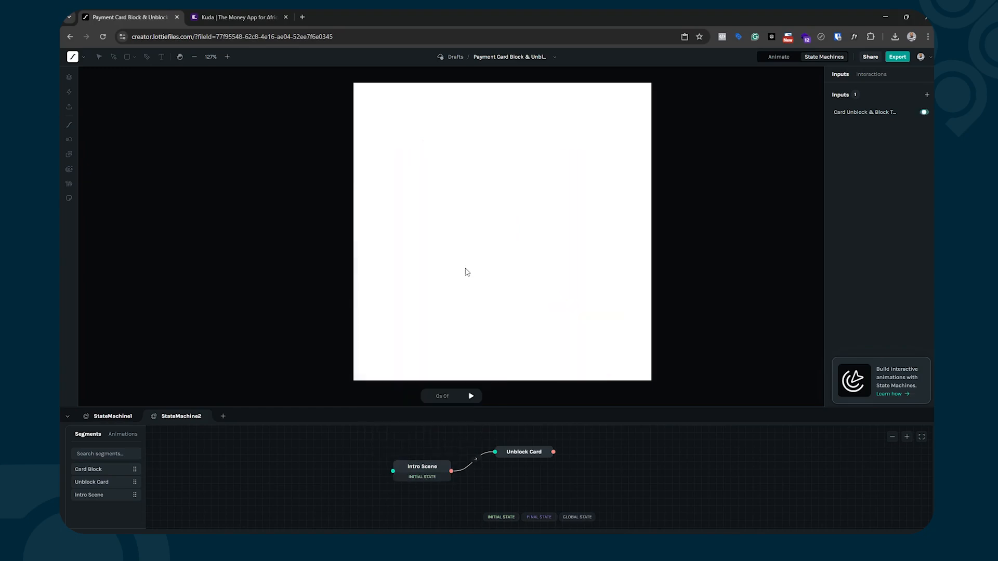
{"action": "left_click", "coordinate": [469, 396]}
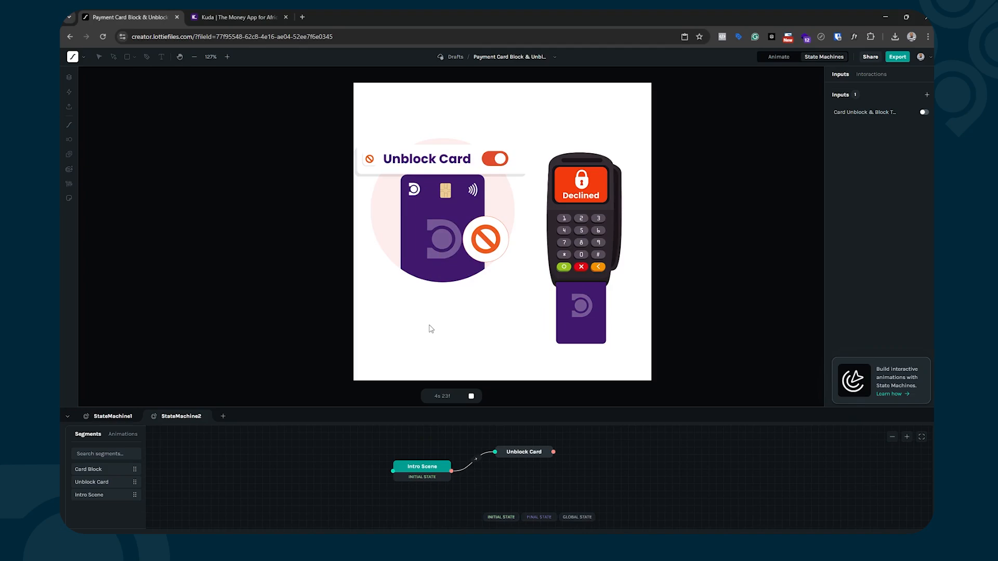
{"action": "left_click", "coordinate": [408, 469]}
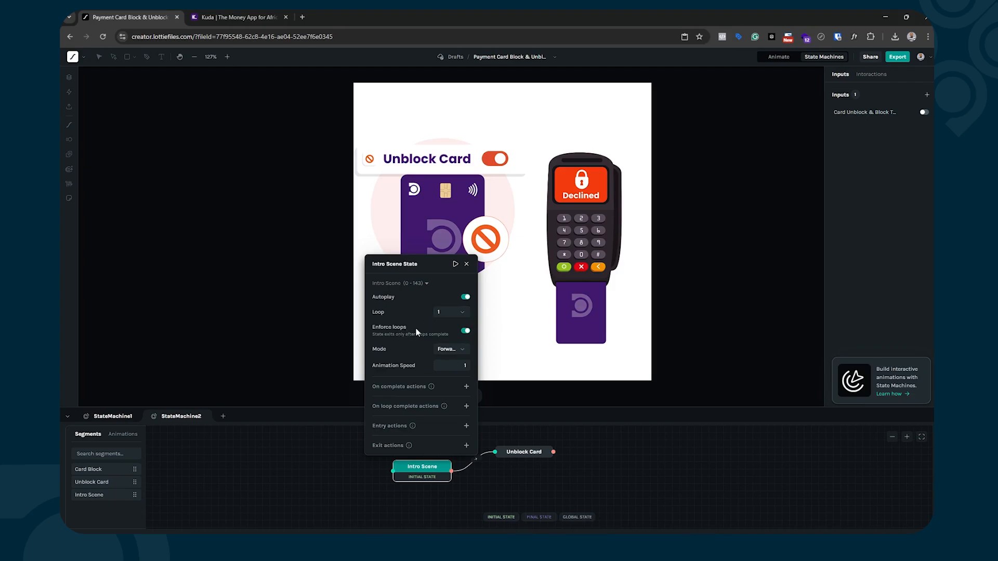
{"action": "left_click", "coordinate": [357, 463]}
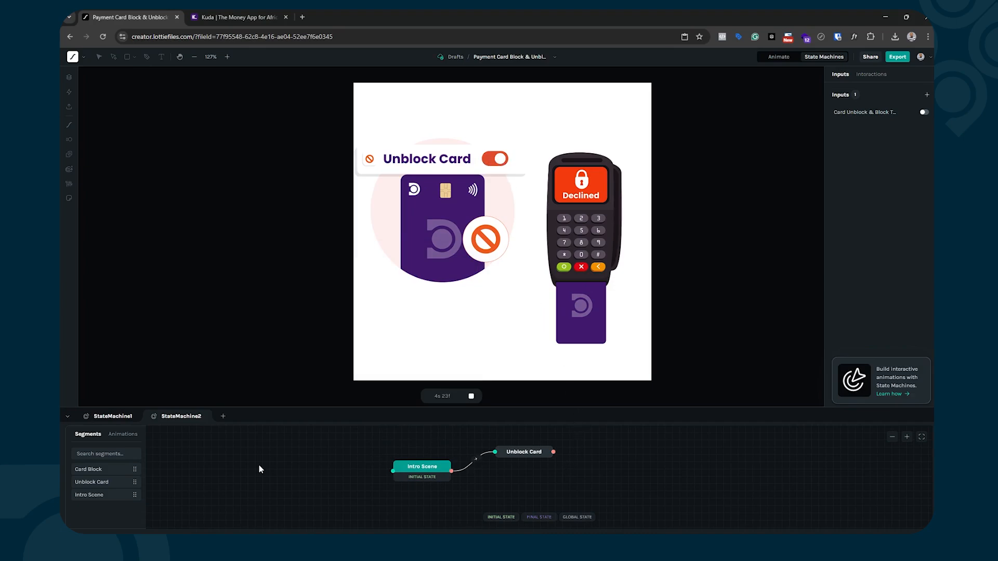
- Add Card Block as a state below Unblock Card and connect Unblock Card to it on the condition Card Unblock & Block Toggle = False
{"action": "left_click_drag", "start_coordinate": [109, 471], "coordinate": [522, 485]}
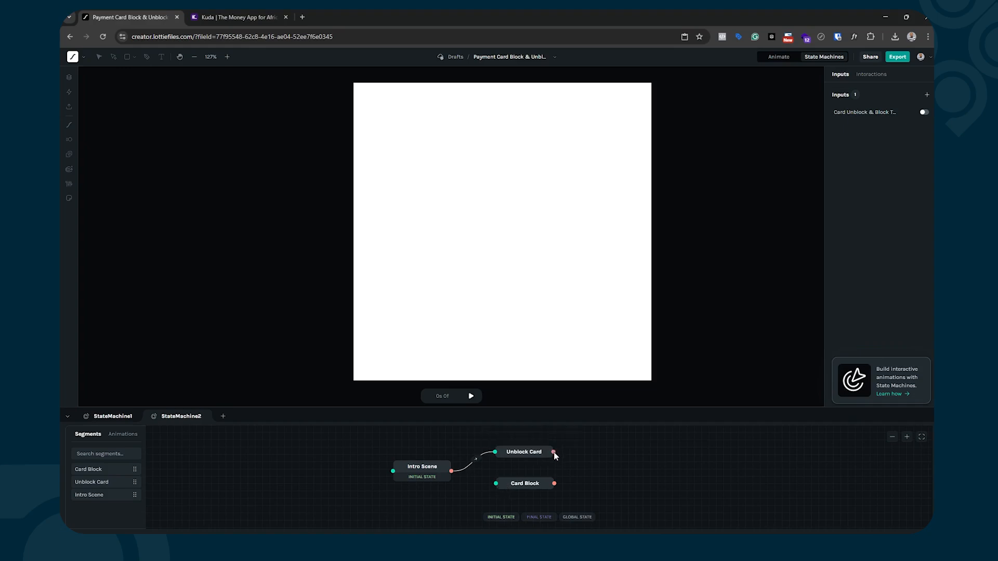
{"action": "left_click_drag", "start_coordinate": [554, 453], "coordinate": [519, 481]}
{"action": "left_click", "coordinate": [536, 466]}
{"action": "left_click_drag", "start_coordinate": [572, 476], "coordinate": [595, 455]}
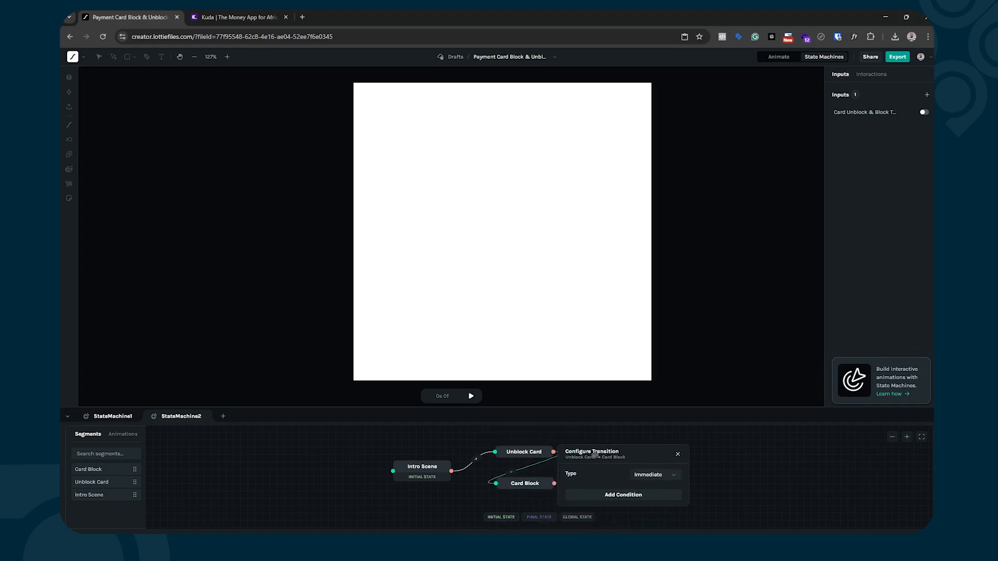
{"action": "left_click", "coordinate": [628, 494]}
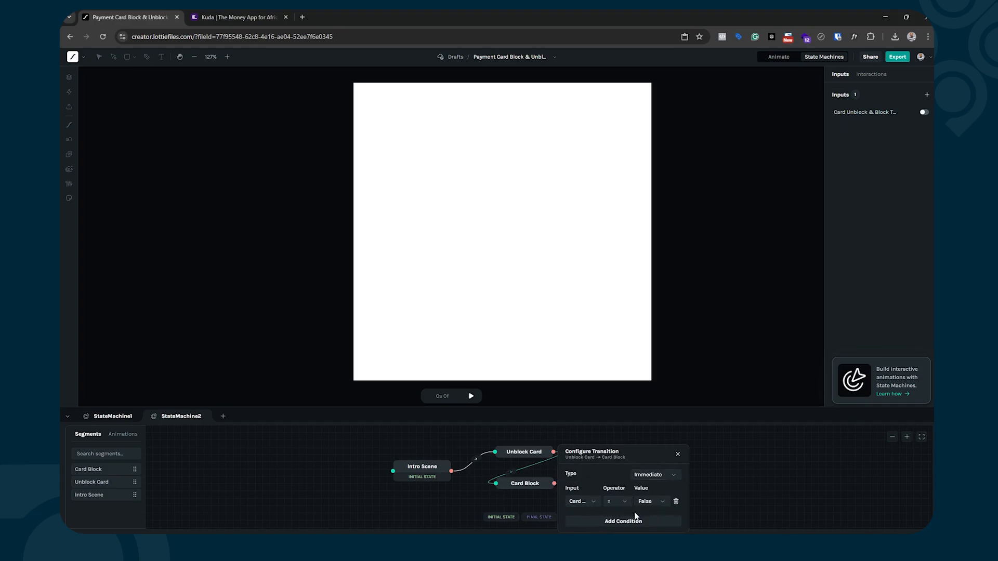
{"action": "left_click", "coordinate": [678, 456]}
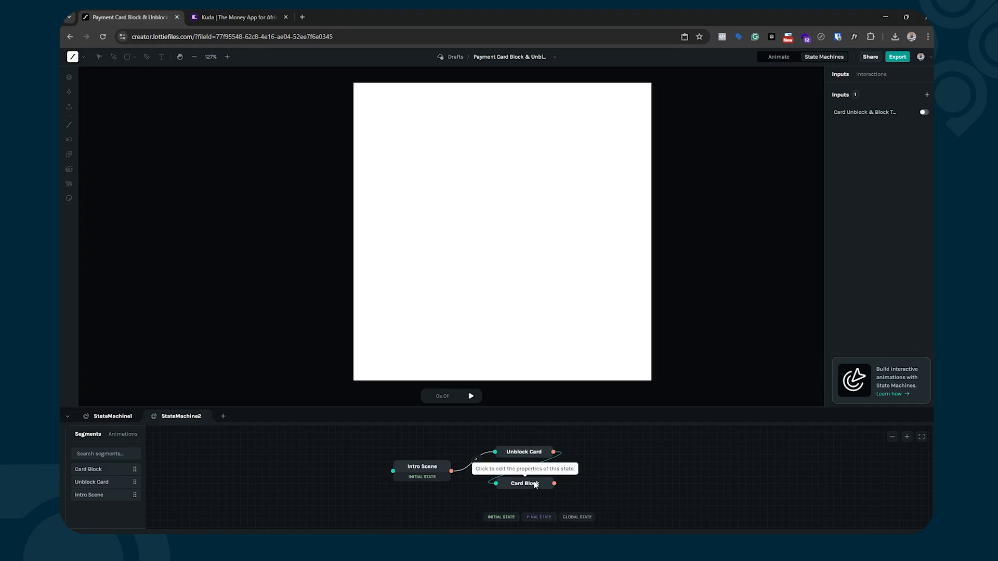
- Play the state machine and switch the Card Unblock & Block Toggle on and off to test the Card Block transition
{"action": "left_click", "coordinate": [471, 396]}
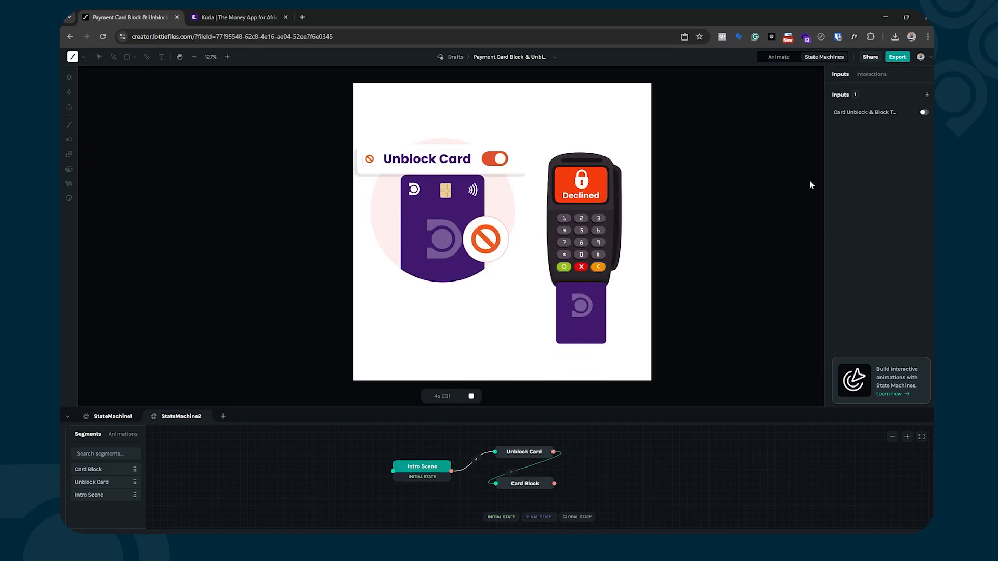
{"action": "left_click", "coordinate": [923, 113]}
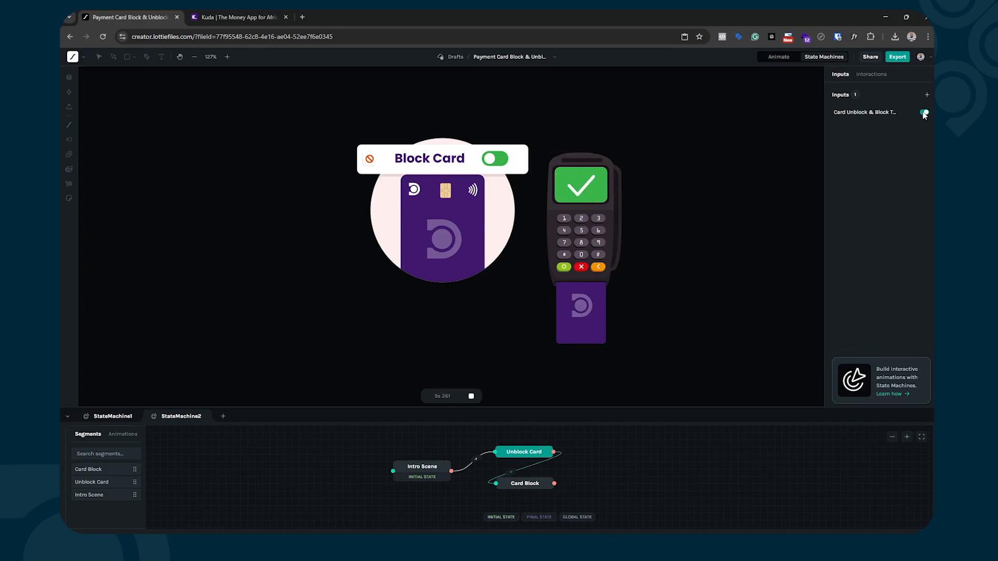
{"action": "left_click", "coordinate": [924, 112]}
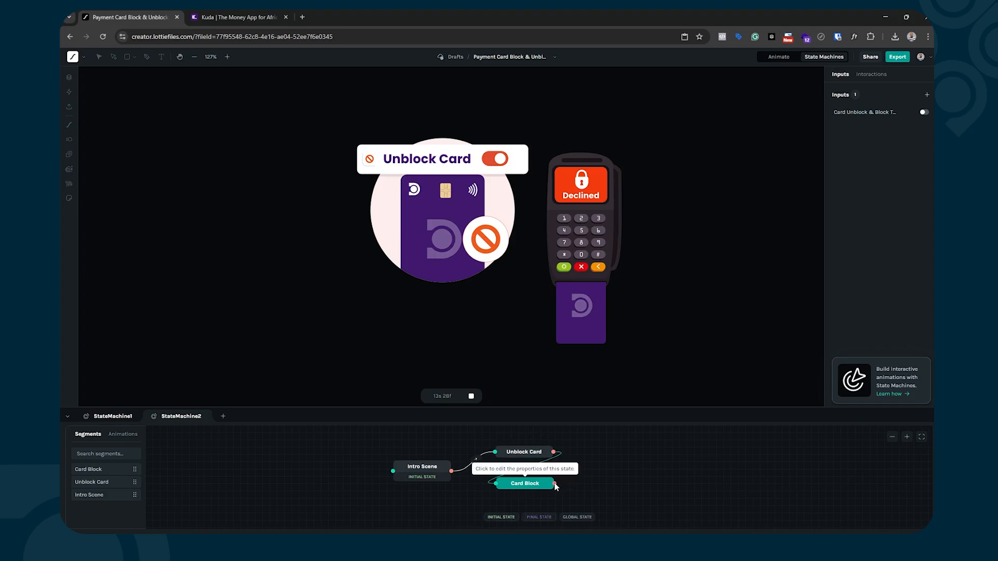
- Connect Card Block back to Unblock Card on the condition Card Unblock & Block Toggle = True, with the preview stopped
{"action": "left_click_drag", "start_coordinate": [555, 485], "coordinate": [497, 459]}
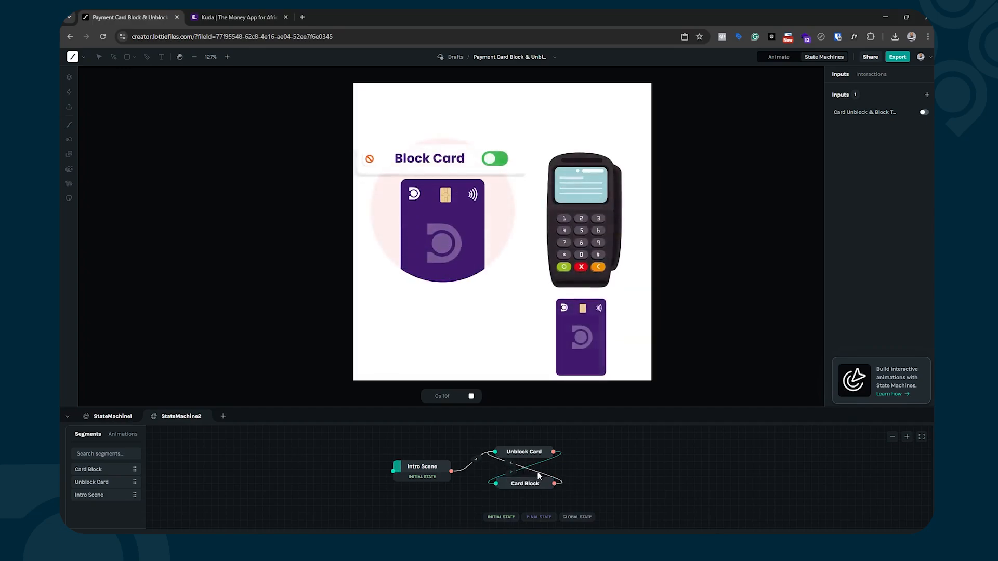
{"action": "left_click", "coordinate": [471, 396]}
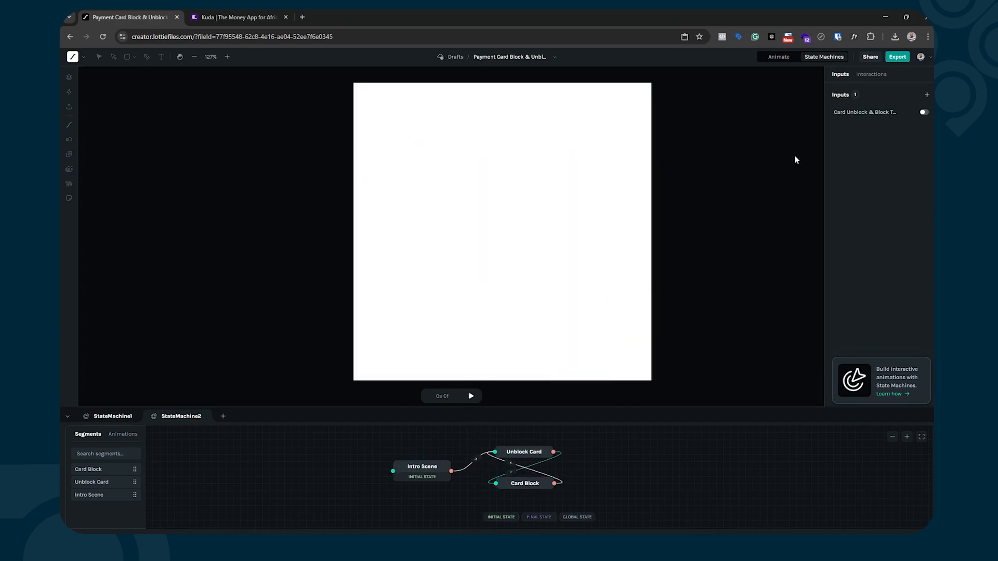
{"action": "left_click", "coordinate": [536, 474]}
{"action": "left_click_drag", "start_coordinate": [593, 483], "coordinate": [650, 450]}
{"action": "left_click", "coordinate": [647, 488]}
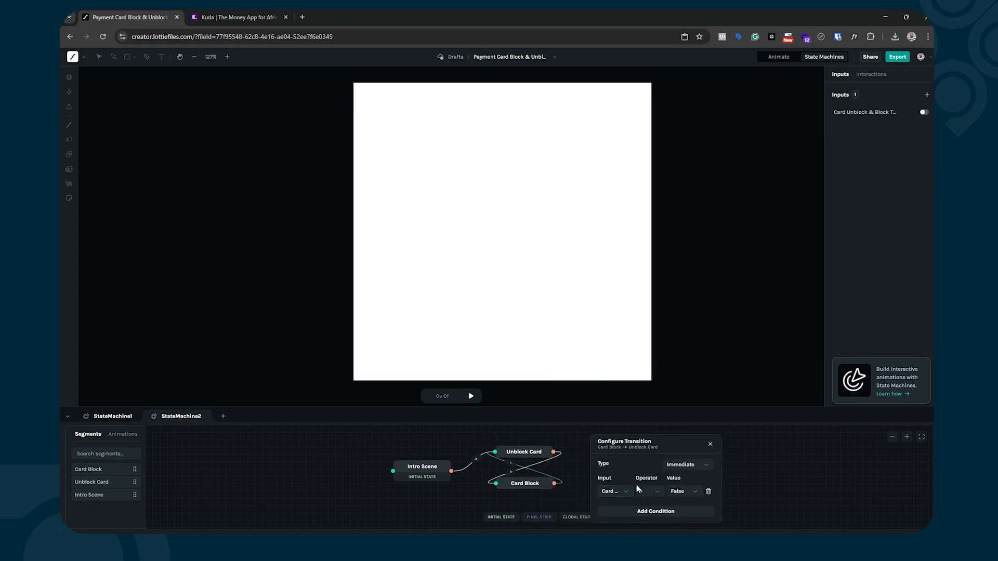
{"action": "left_click", "coordinate": [690, 492]}
{"action": "left_click", "coordinate": [711, 444]}
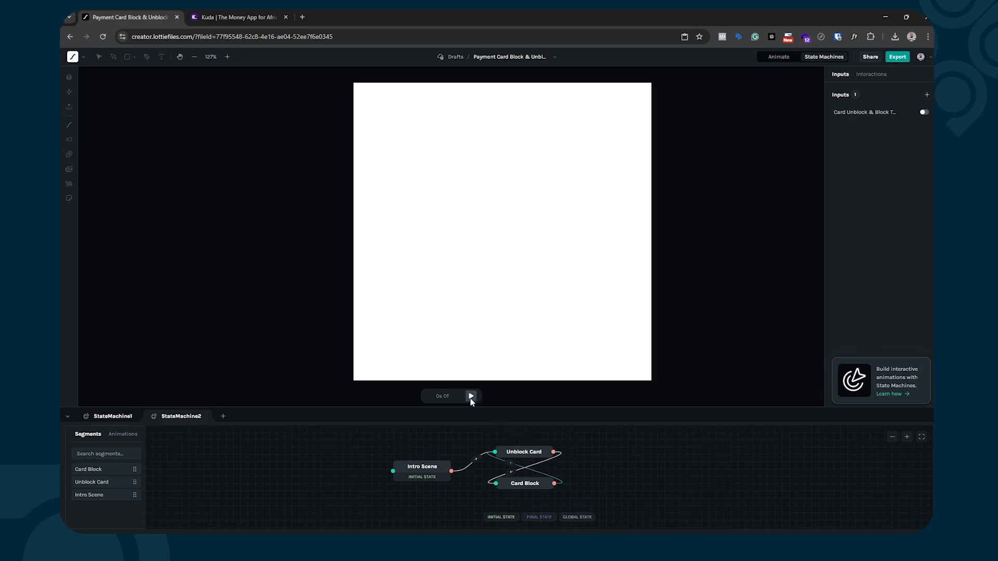
- Play the state machine and switch the toggle input on, off and on again to test the loop between Unblock Card and Card Block
{"action": "left_click", "coordinate": [471, 397]}
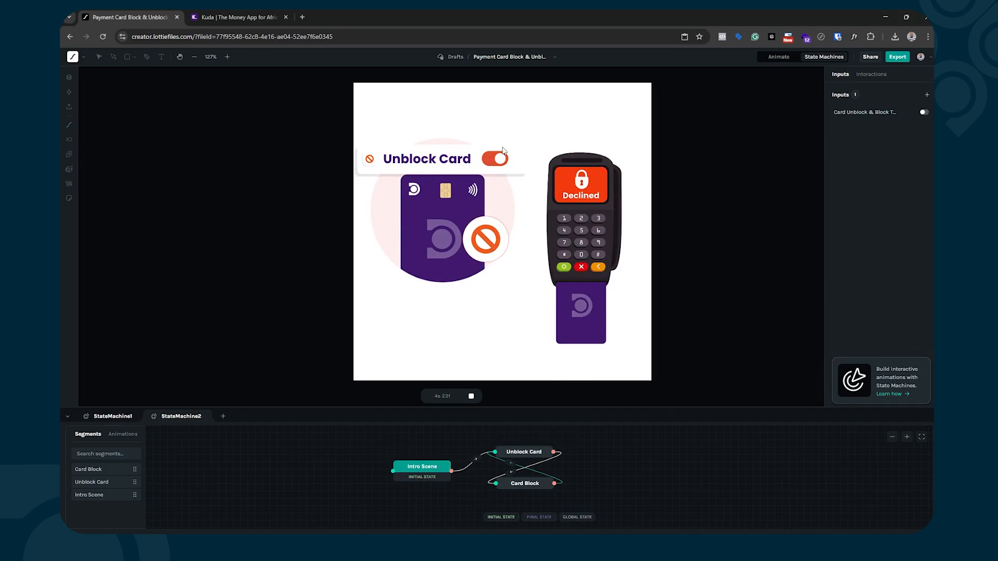
{"action": "left_click", "coordinate": [923, 113]}
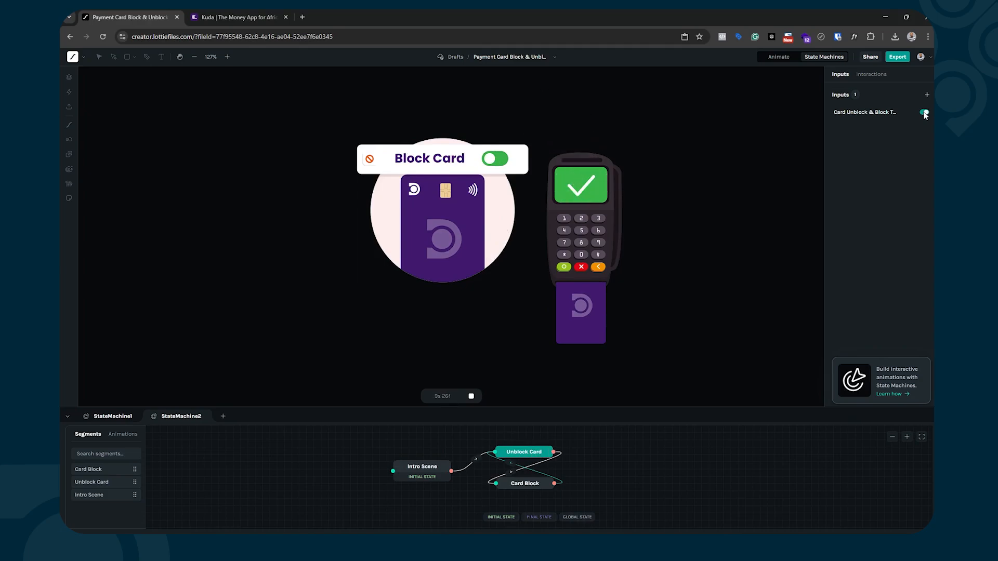
{"action": "left_click", "coordinate": [924, 113]}
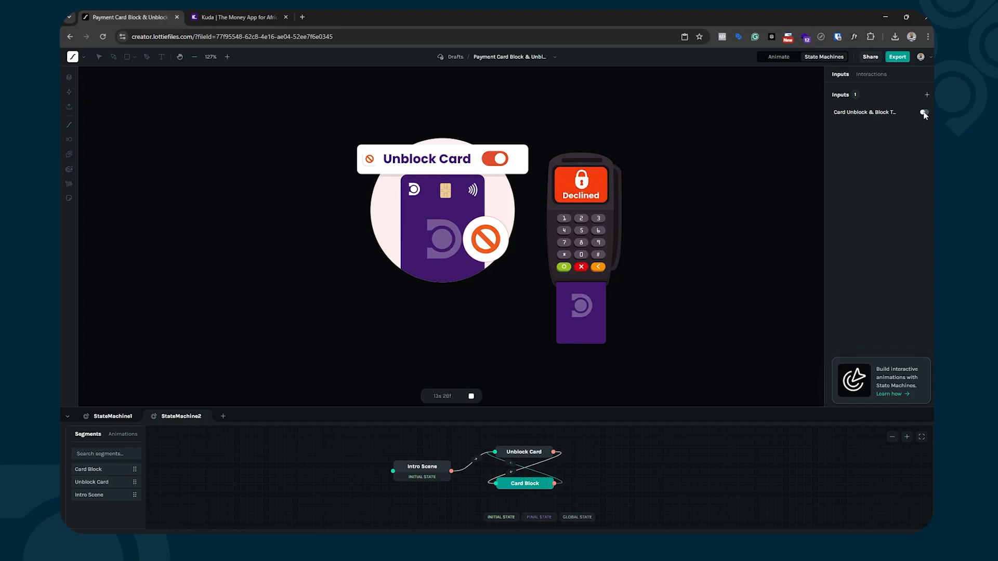
{"action": "left_click", "coordinate": [924, 113]}
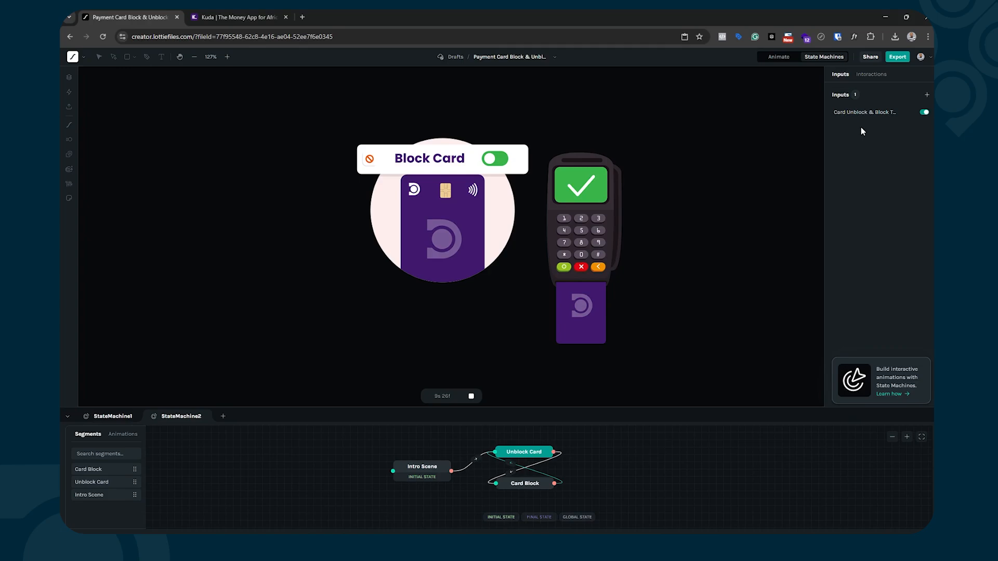
- Create a new interaction of type Click targeting the Toggle BG layer
{"action": "left_click", "coordinate": [875, 76]}
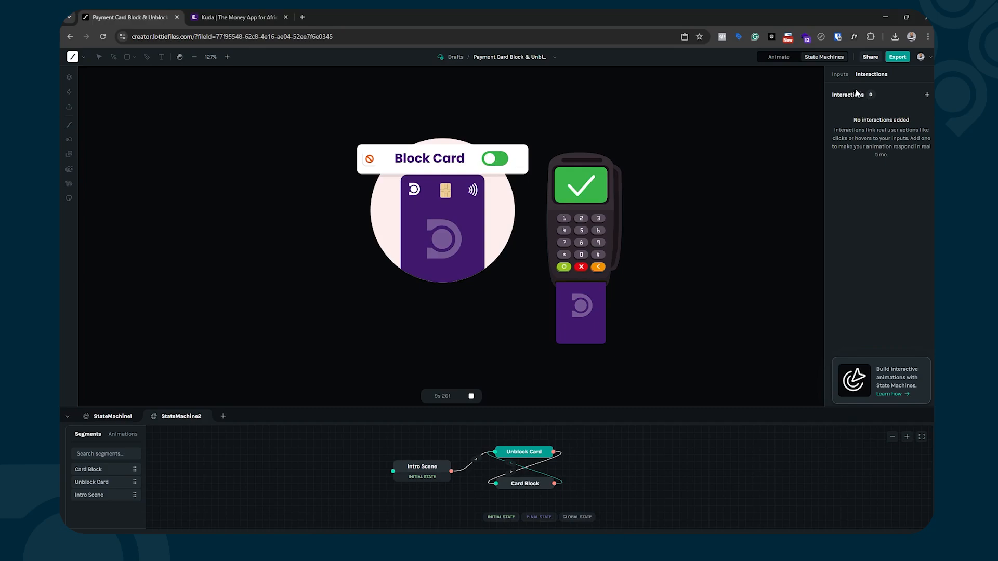
{"action": "left_click", "coordinate": [927, 94]}
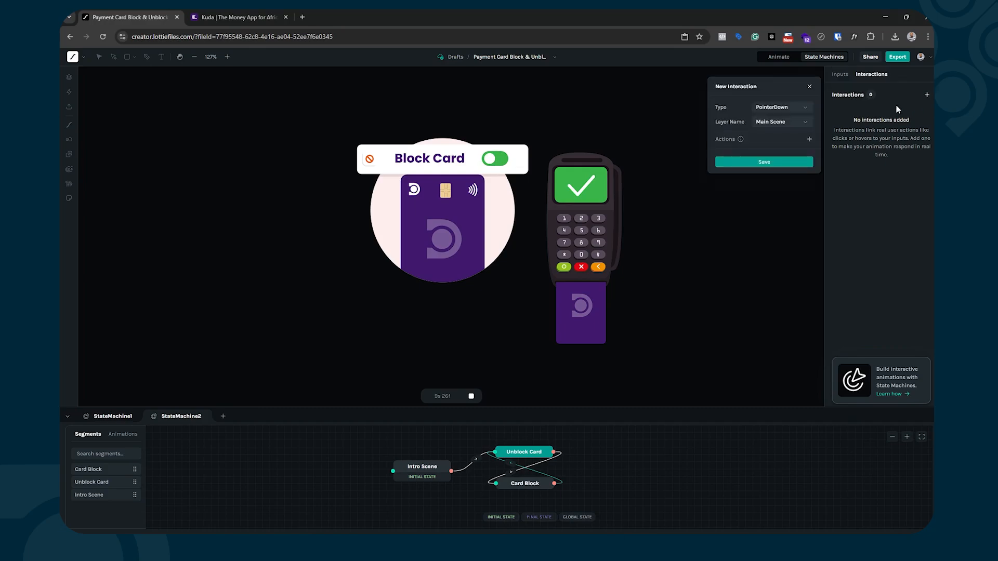
{"action": "left_click", "coordinate": [784, 108]}
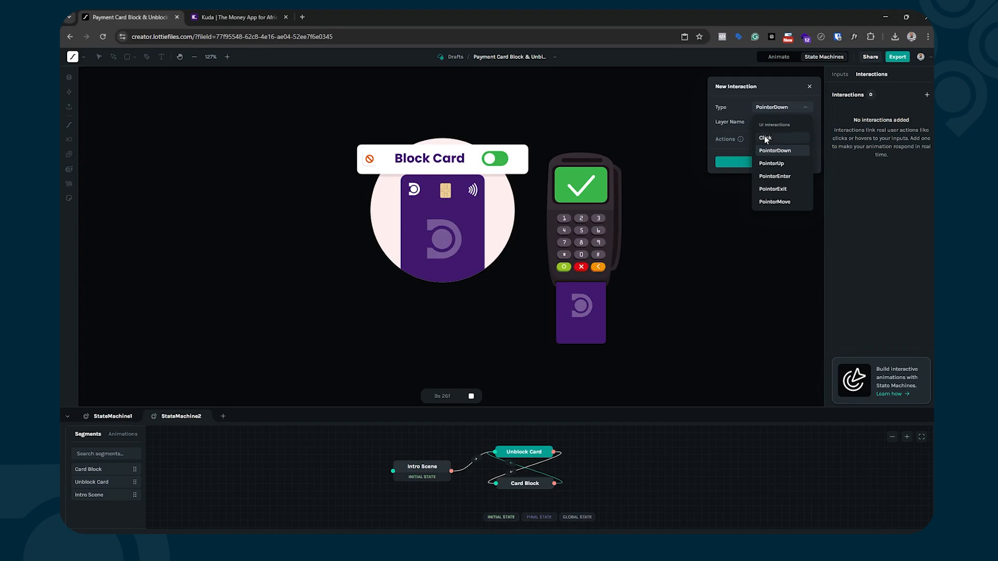
{"action": "left_click", "coordinate": [765, 137]}
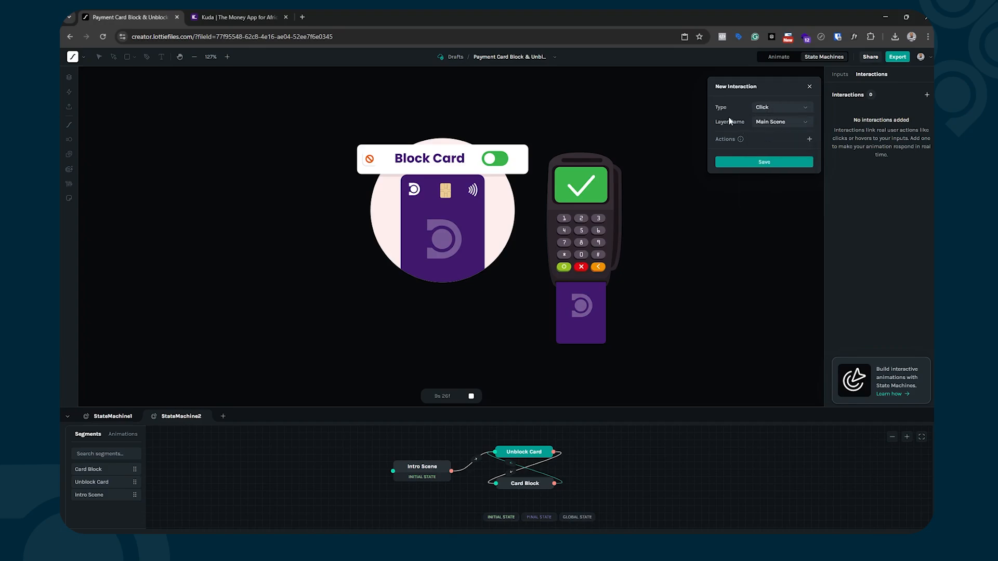
{"action": "left_click", "coordinate": [777, 123]}
{"action": "scroll", "coordinate": [784, 182], "scroll_direction": "down", "scroll_amount": 5}
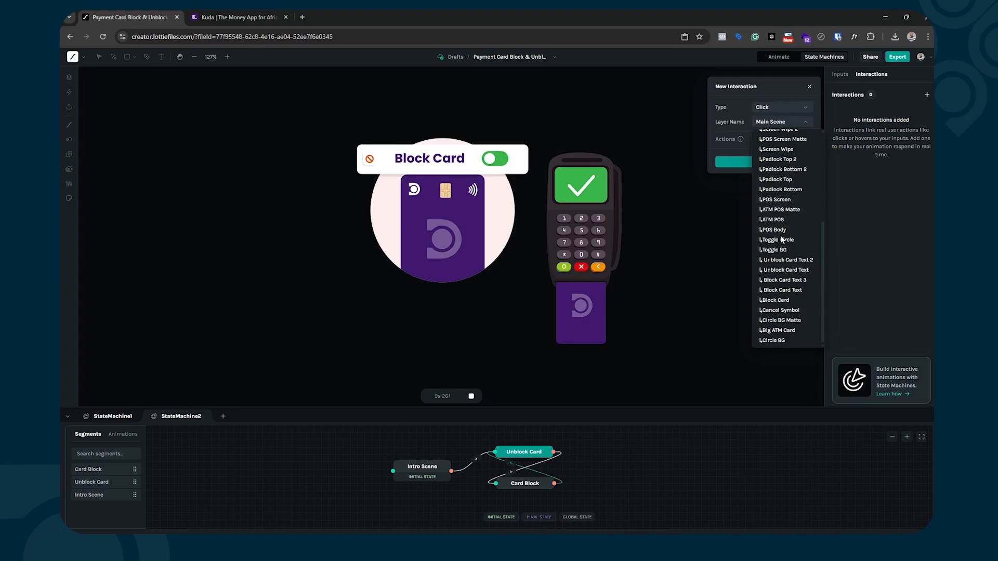
{"action": "left_click", "coordinate": [775, 250]}
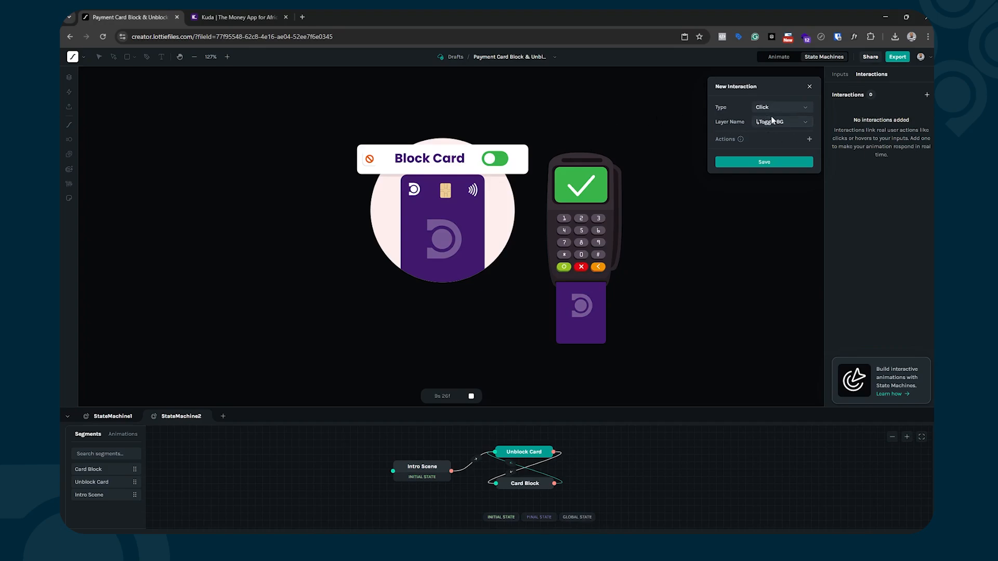
- Add a Toggle Boolean action on the Card Unblock & Block Toggle input to the interaction and save it
{"action": "left_click", "coordinate": [810, 139]}
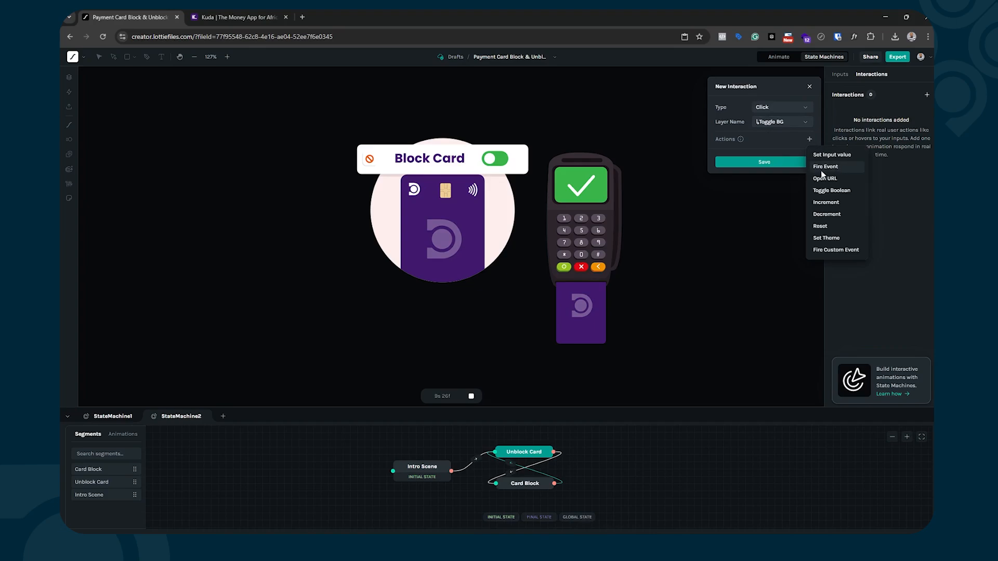
{"action": "left_click", "coordinate": [832, 189]}
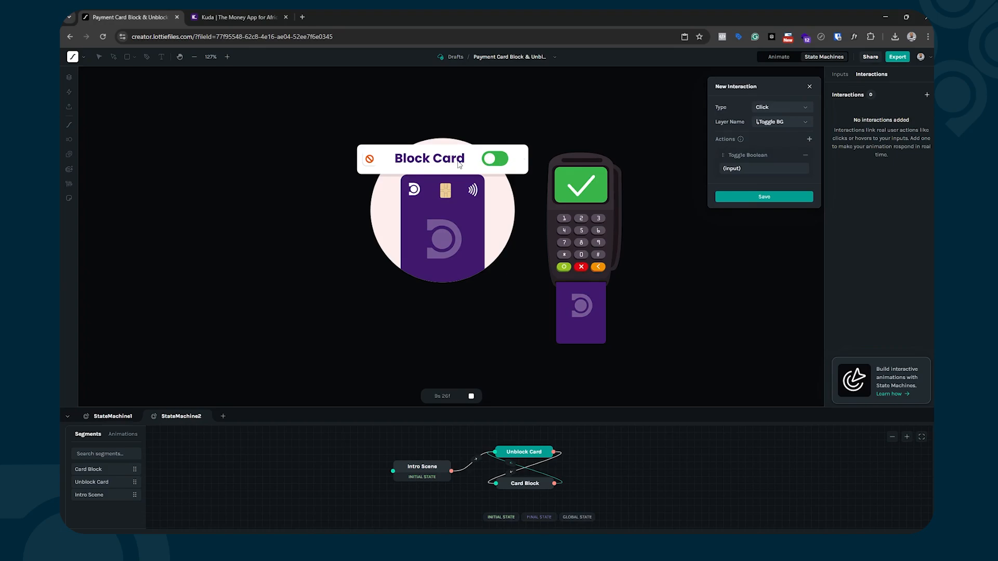
{"action": "left_click", "coordinate": [729, 168]}
{"action": "left_click", "coordinate": [749, 179]}
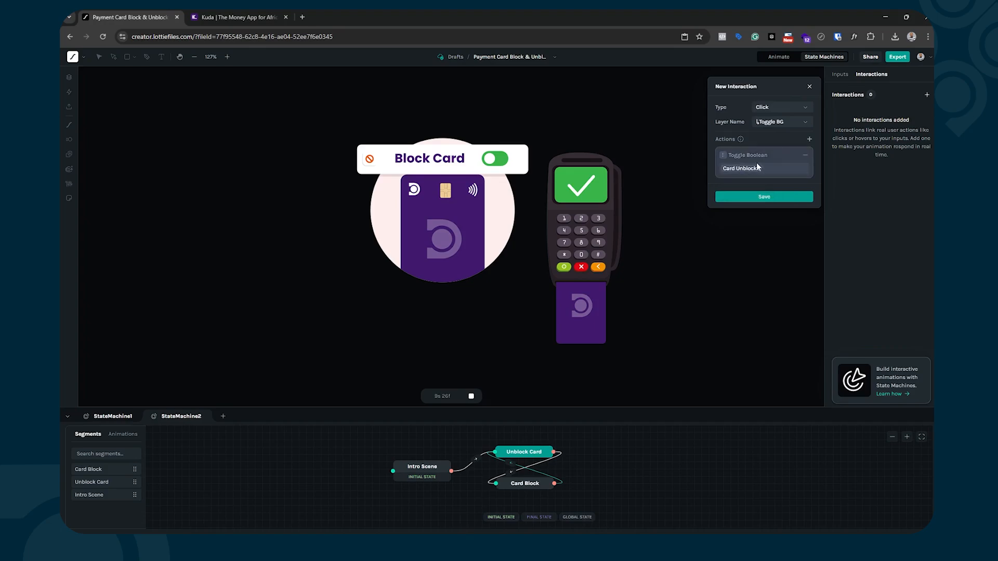
{"action": "left_click", "coordinate": [735, 196]}
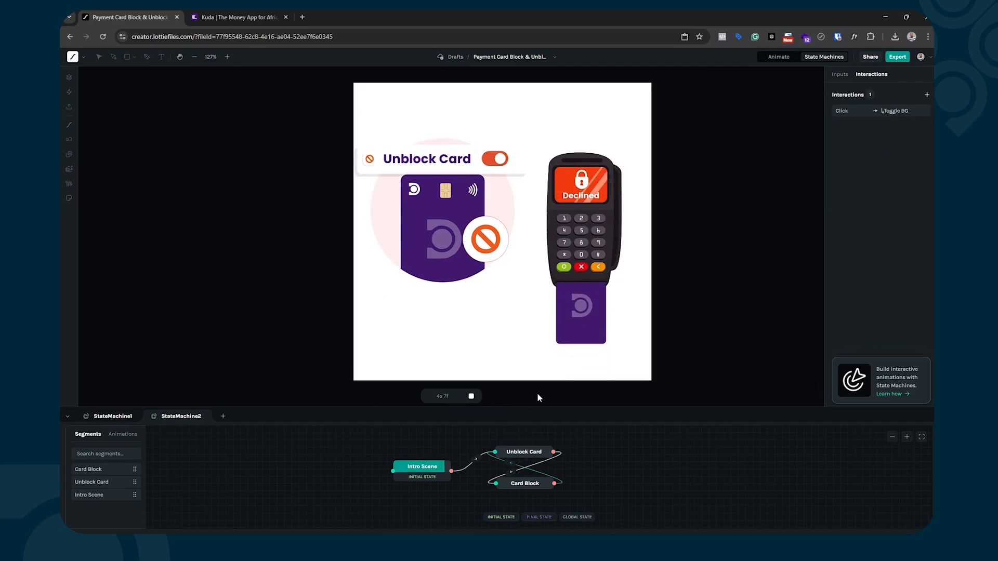
- Flip the toggle on the card artwork in the playing preview four times to test blocking and unblocking
{"action": "left_click", "coordinate": [501, 161]}
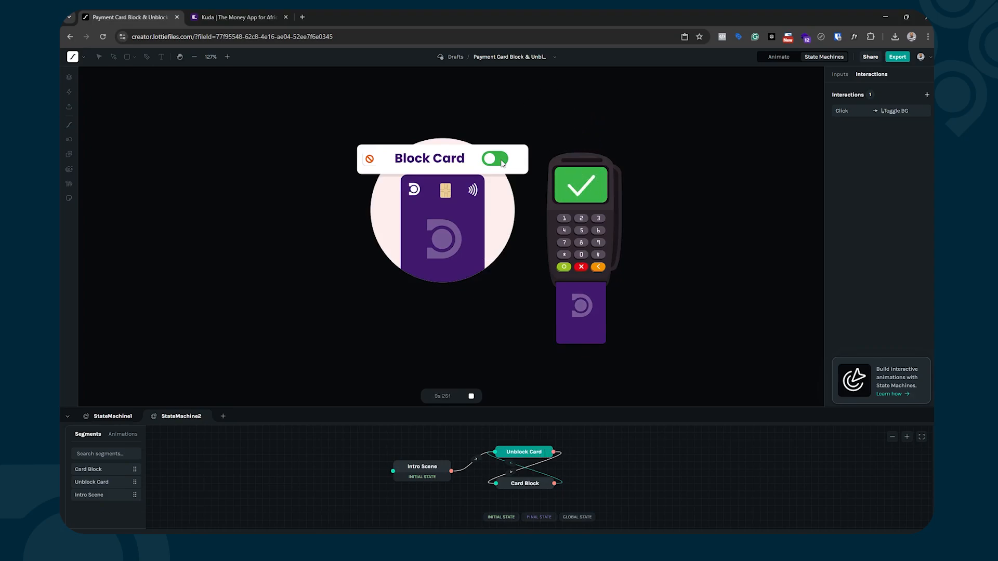
{"action": "left_click", "coordinate": [502, 163]}
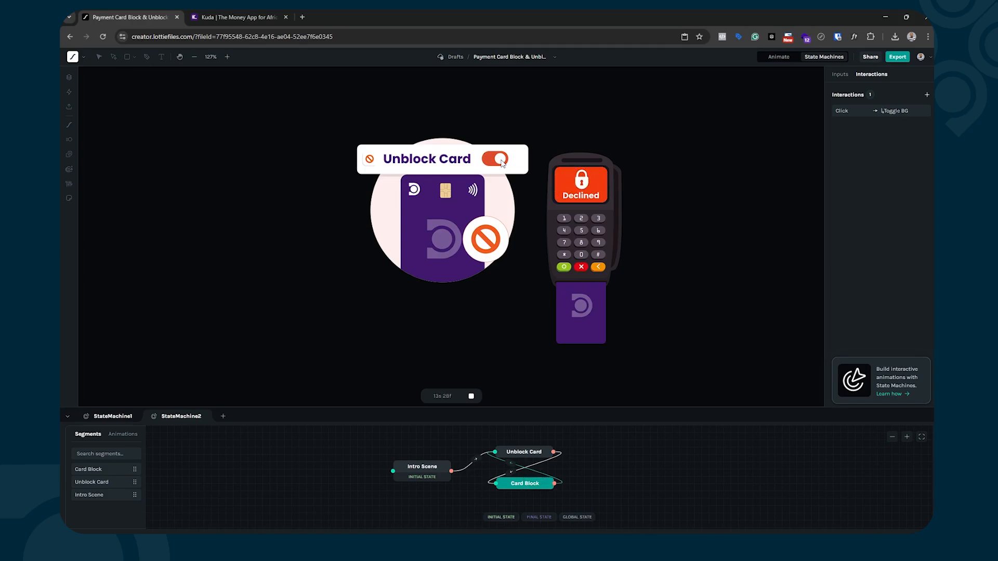
{"action": "left_click", "coordinate": [502, 163]}
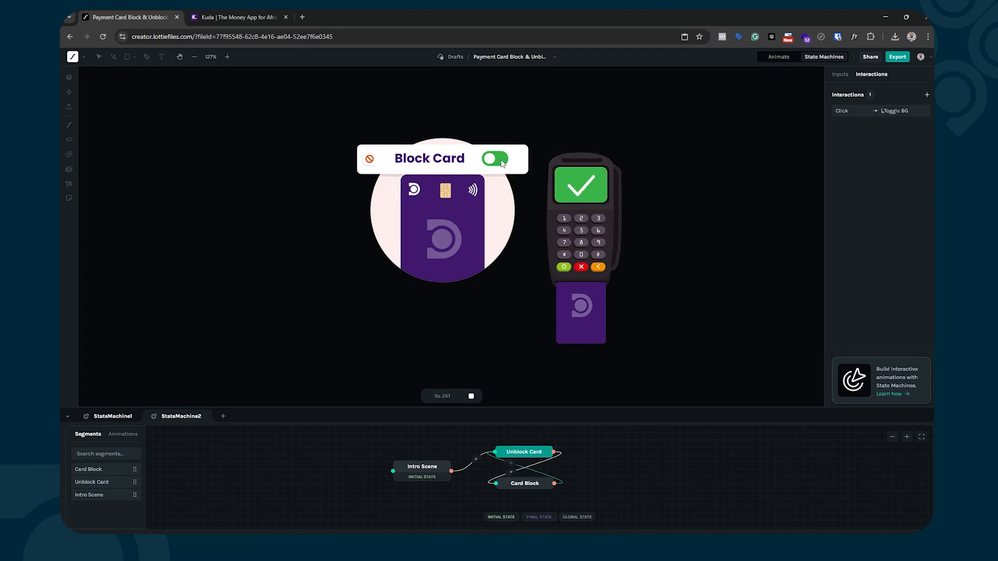
{"action": "left_click", "coordinate": [502, 163]}
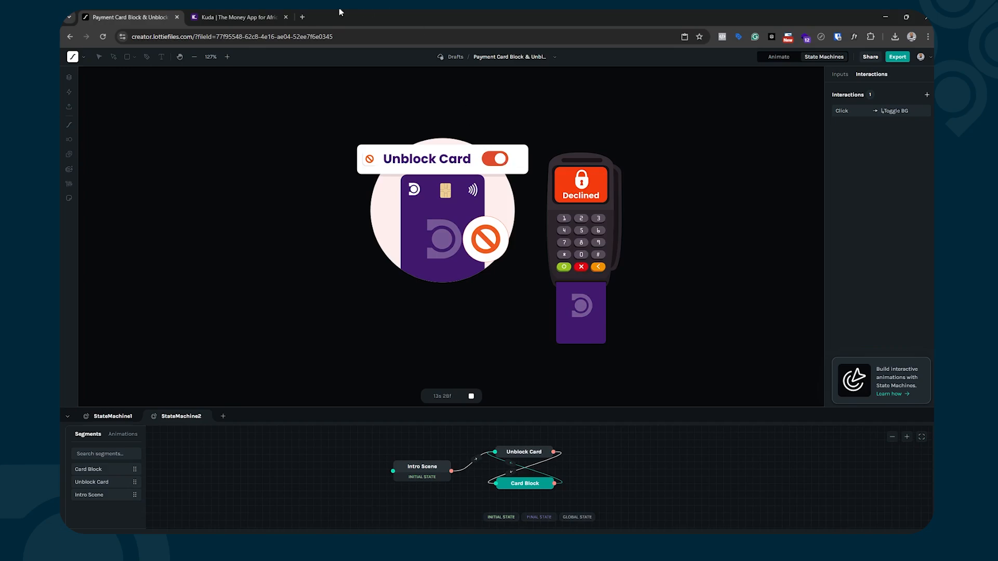
- Compare the animation with the Block Card illustration on the Kuda website, and replay the state machine back in Lottie Creator
{"action": "left_click", "coordinate": [264, 18]}
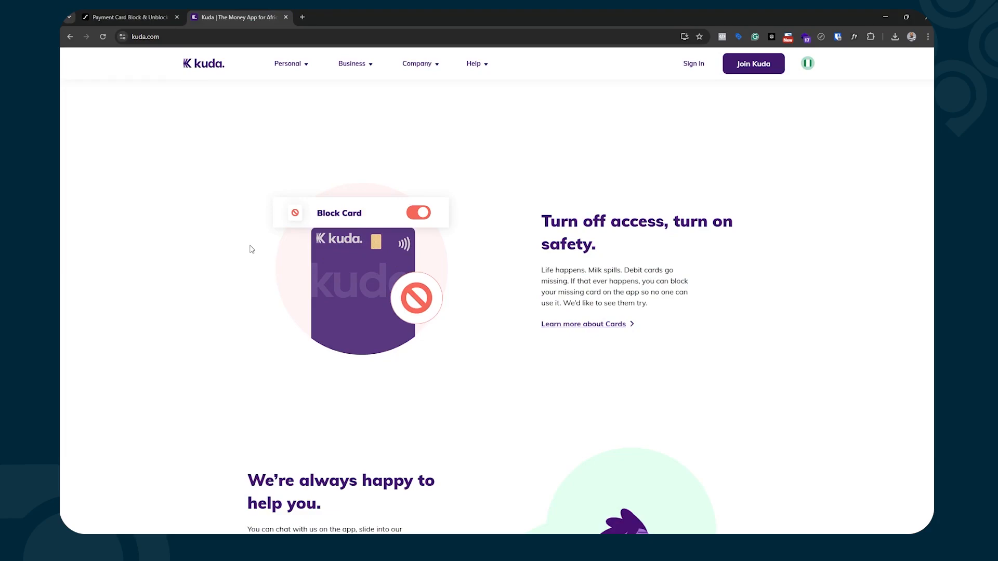
{"action": "left_click", "coordinate": [127, 15]}
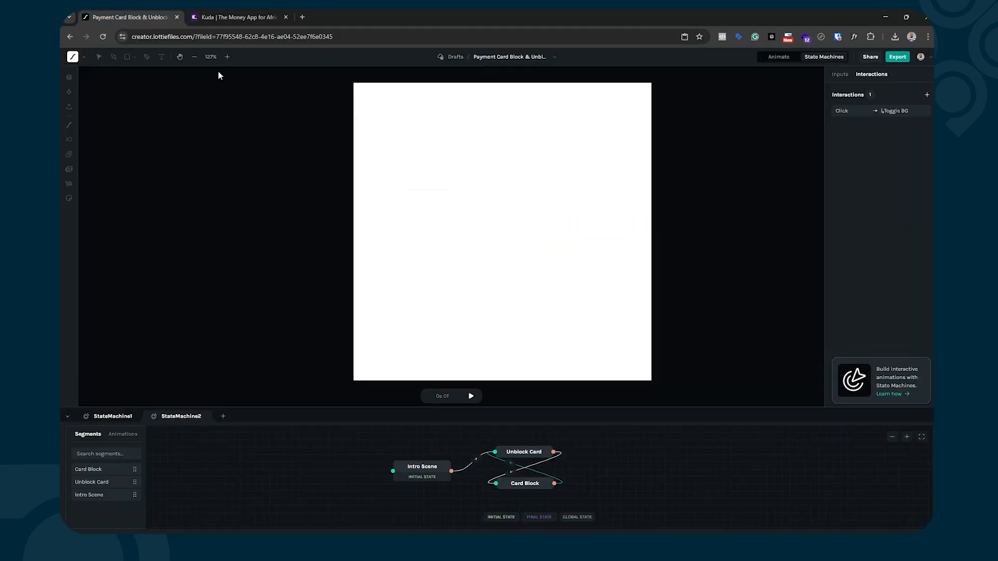
{"action": "left_click", "coordinate": [238, 15]}
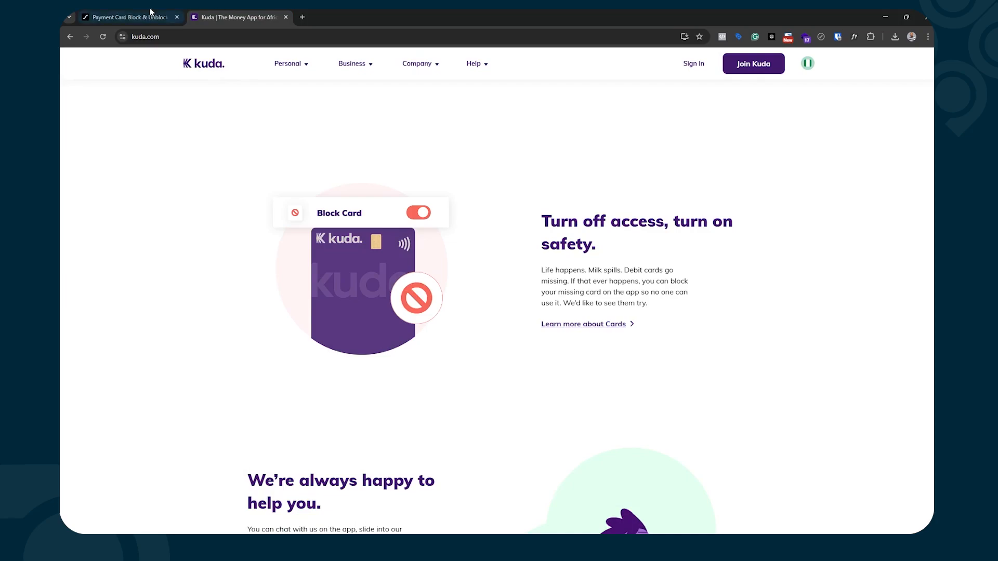
{"action": "left_click", "coordinate": [165, 17]}
{"action": "left_click", "coordinate": [471, 396]}
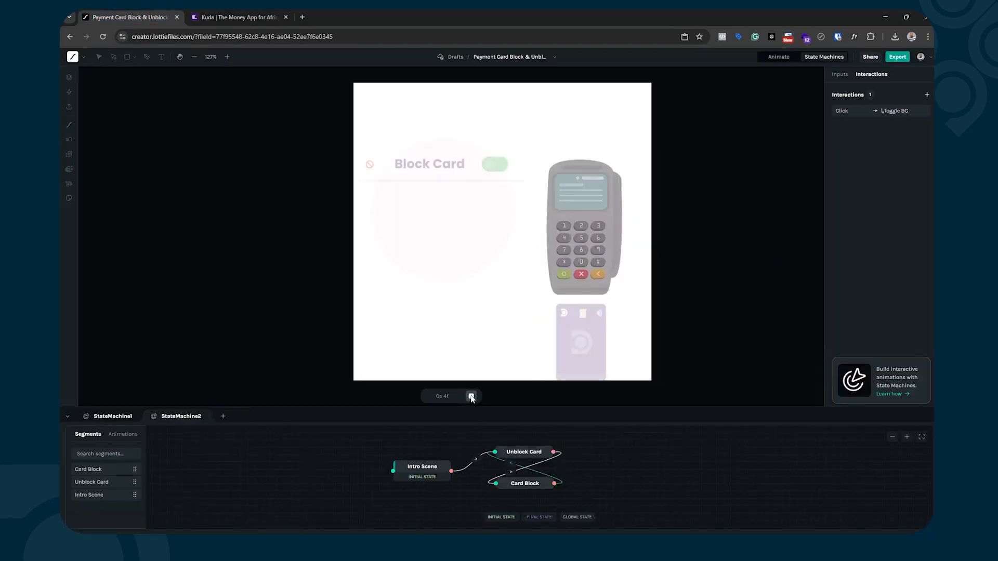